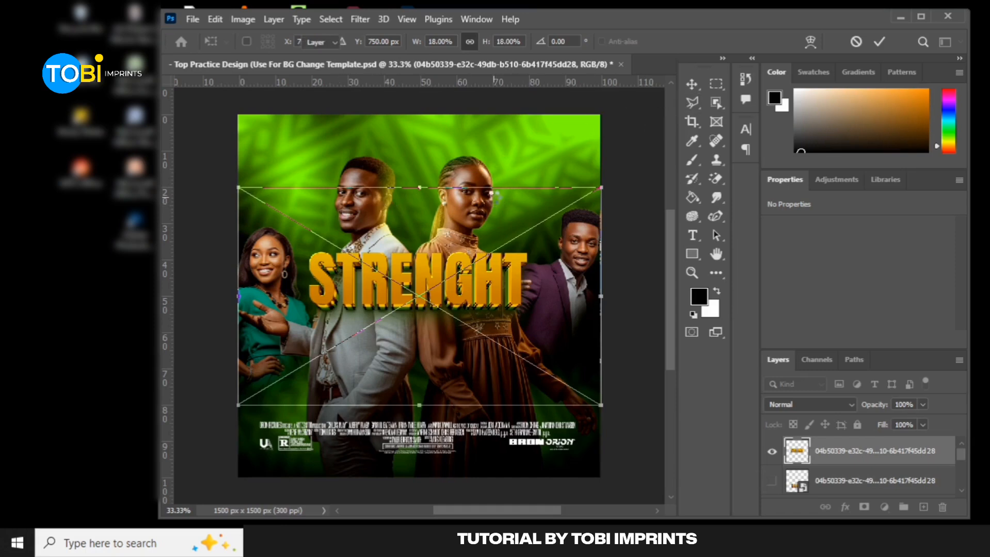
Commit the STRENGHT text effect and place the GOTHIC mockup PSD from the Text Effect Mockup folder into the flyer
key(Return)
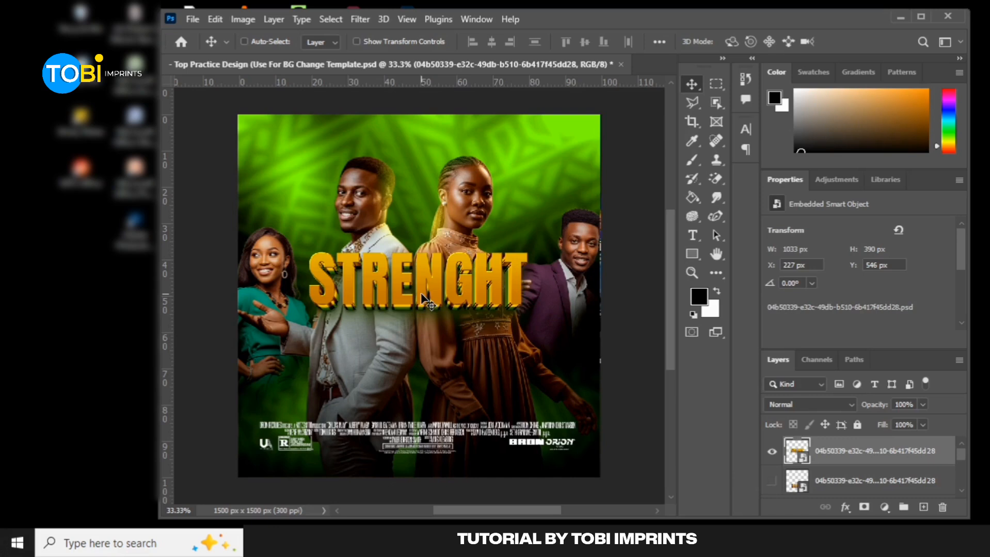
key(alt+Tab)
key(alt+Tab)
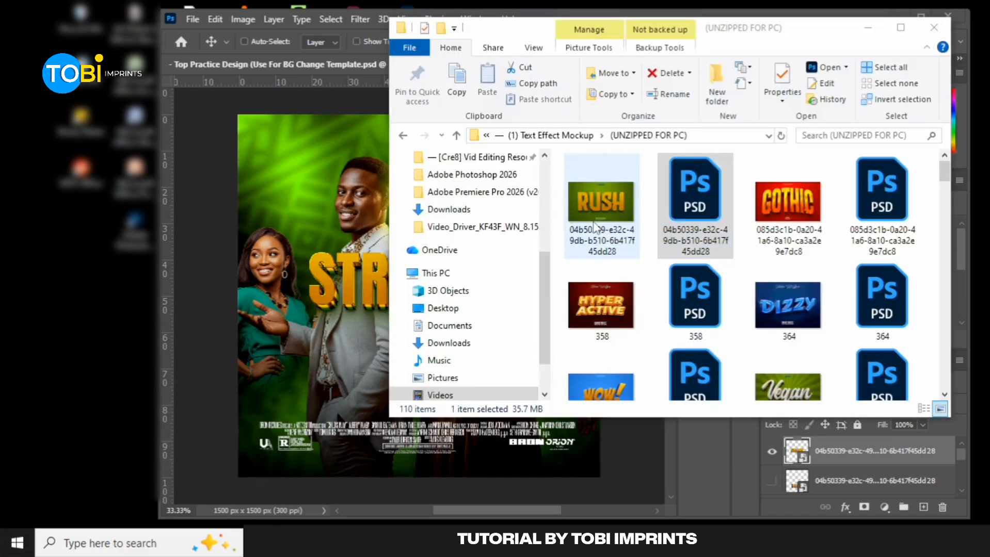
key(super+alt+1)
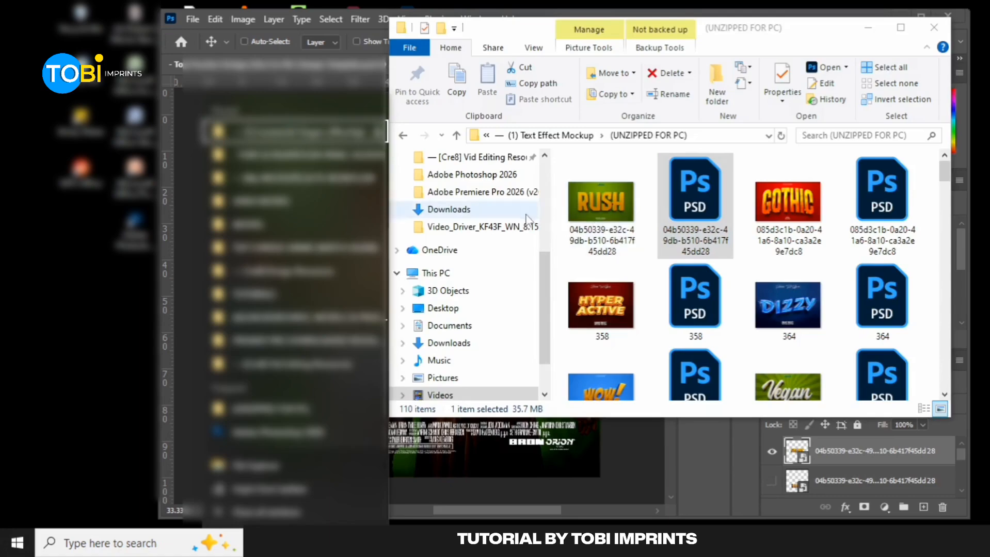
click(639, 458)
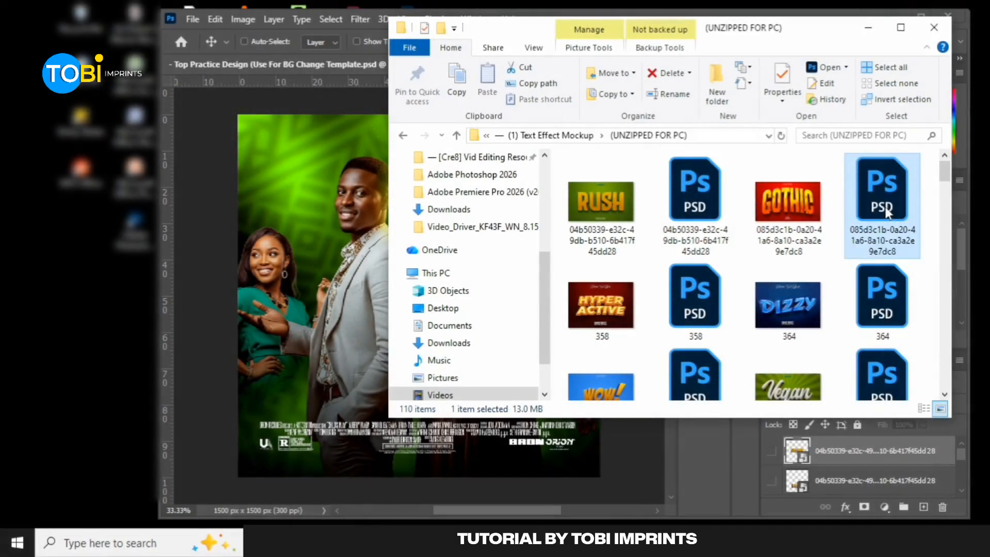
drag(885, 211, 450, 180)
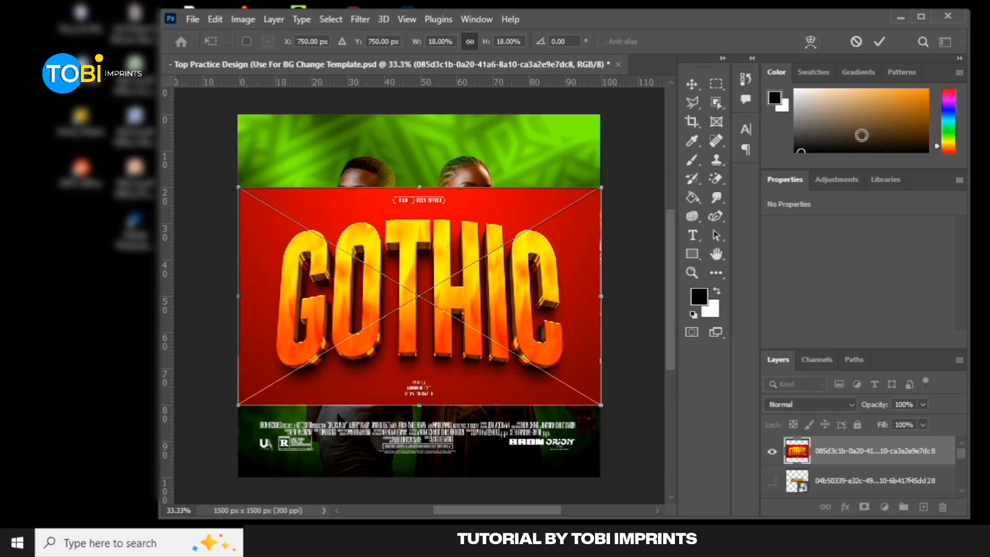
click(879, 43)
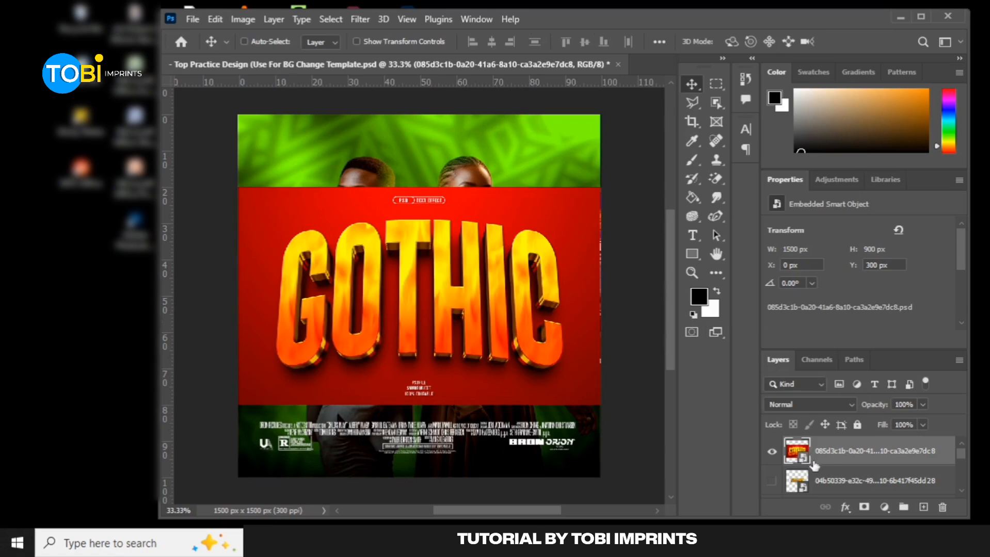
Hide the Text and Background groups inside the placed GOTHIC smart object and close it, saving the changes
double_click(797, 450)
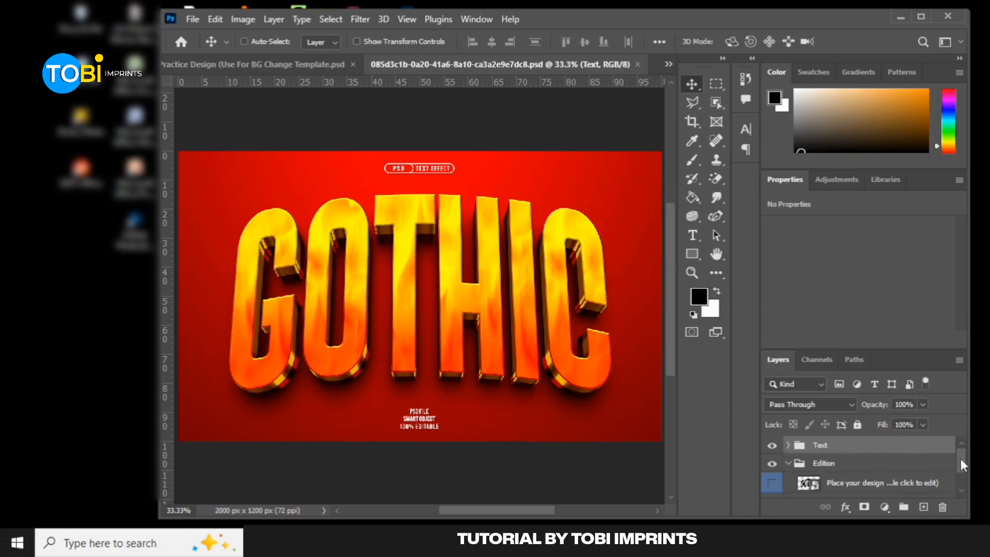
mouse_move(960, 459)
mouse_down()
mouse_move(961, 467)
mouse_move(959, 457)
mouse_up()
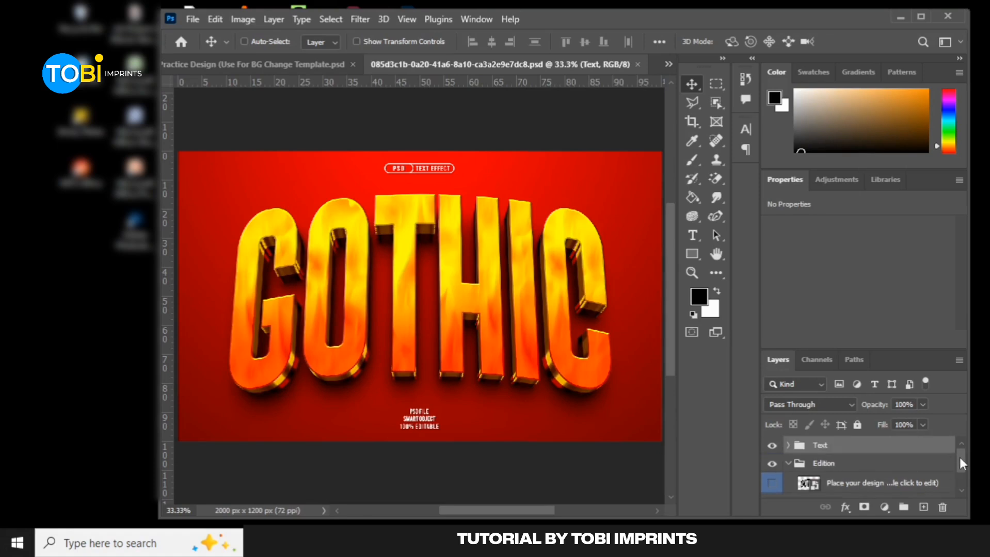
click(774, 448)
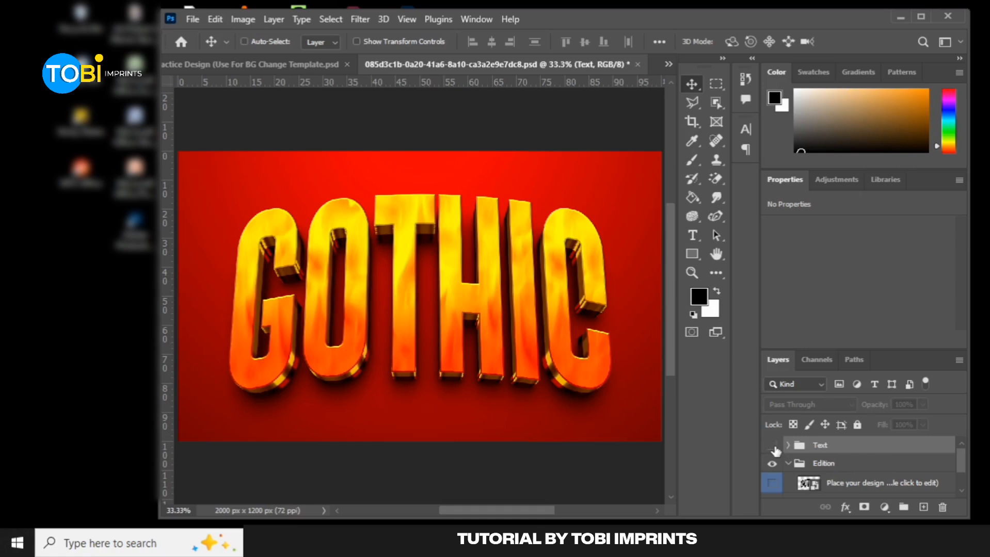
click(774, 448)
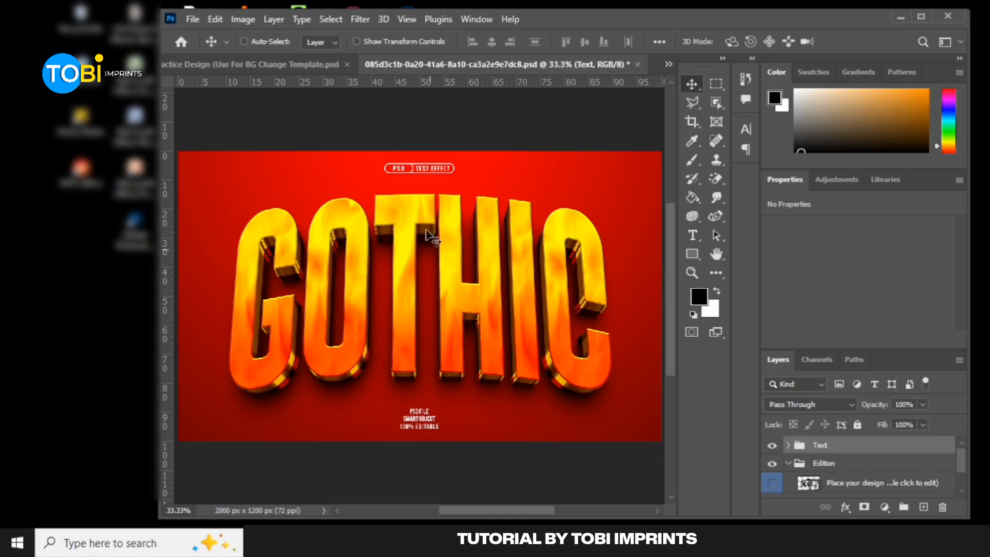
click(772, 445)
scroll(772, 454, down, 2)
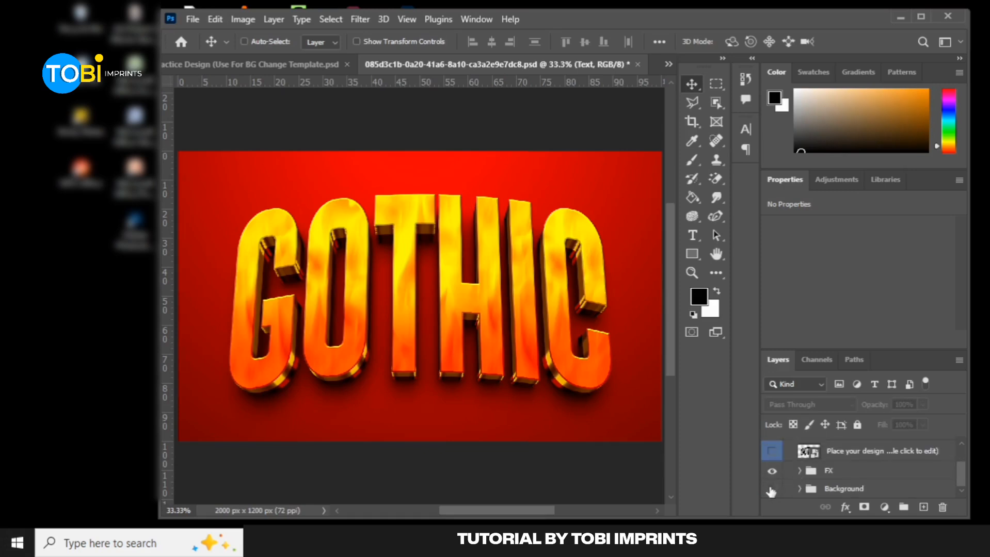
click(771, 490)
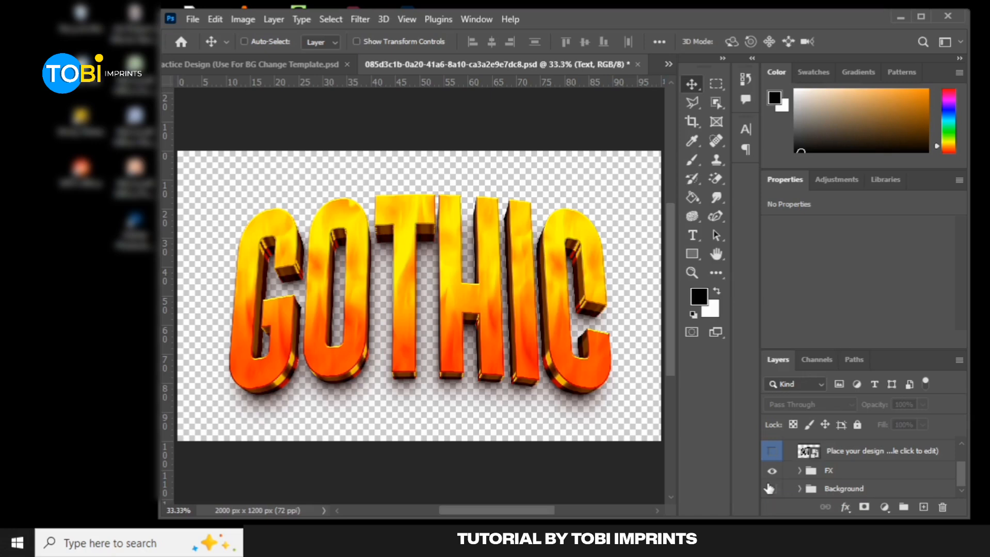
click(638, 64)
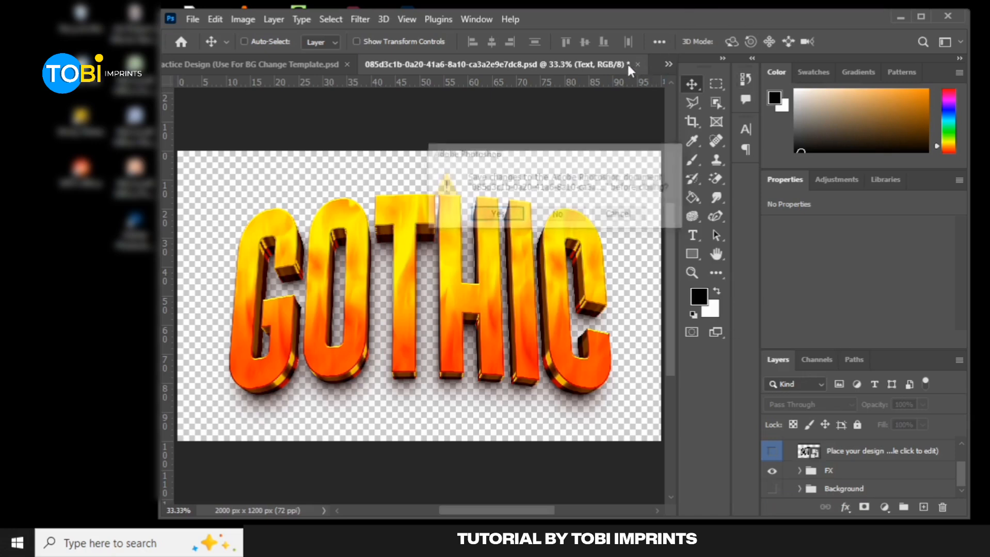
click(506, 220)
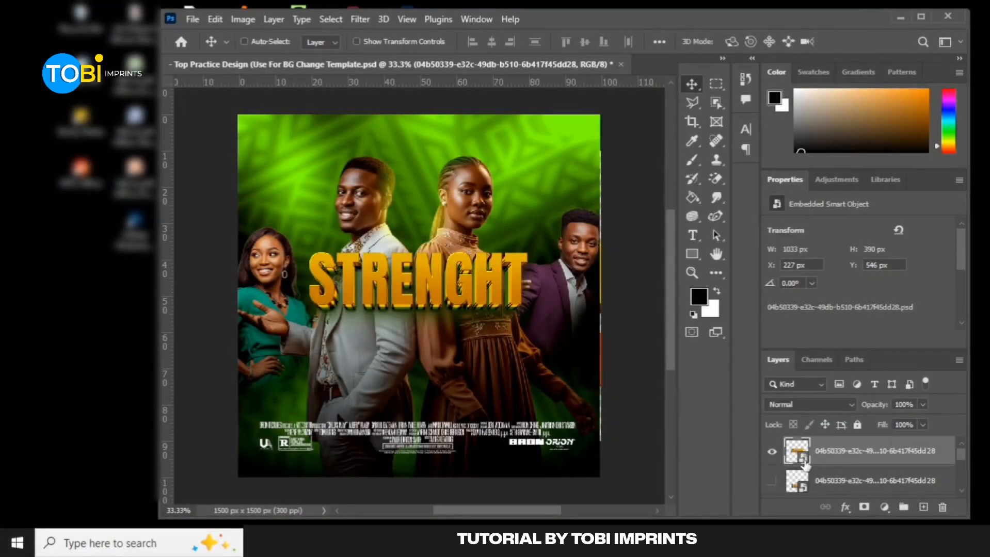
Open the STRENGHT smart object and its nested "Place your design here" layer for editing
double_click(804, 462)
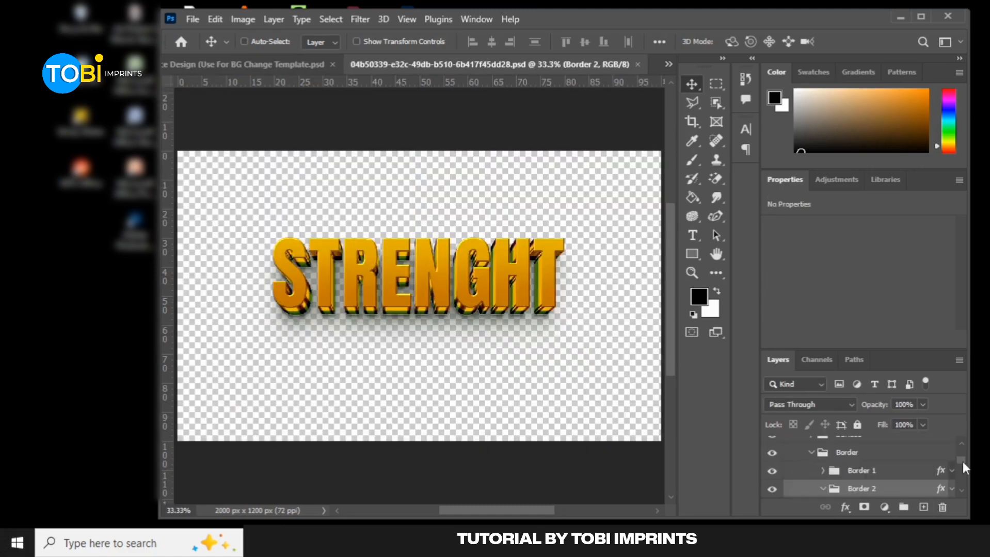
drag(963, 462, 963, 453)
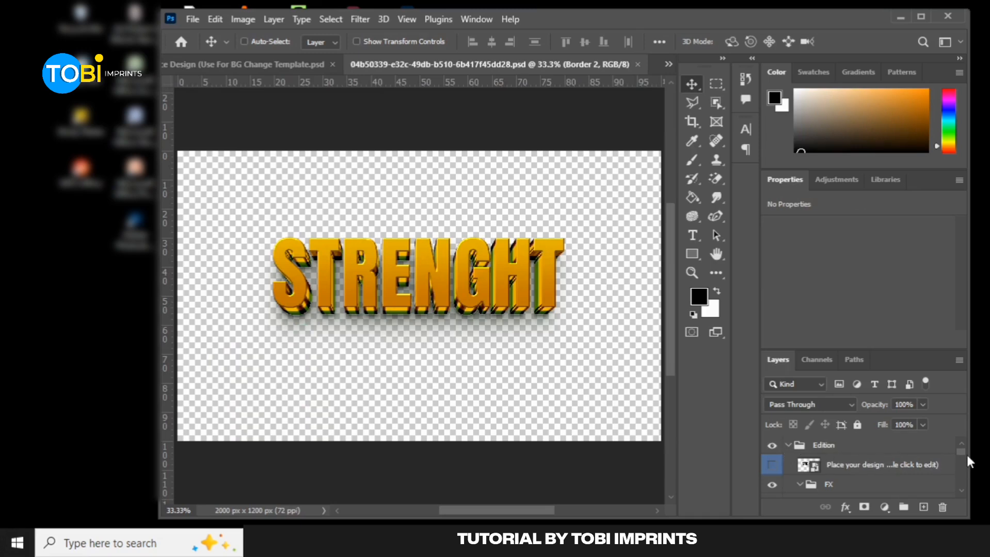
click(944, 464)
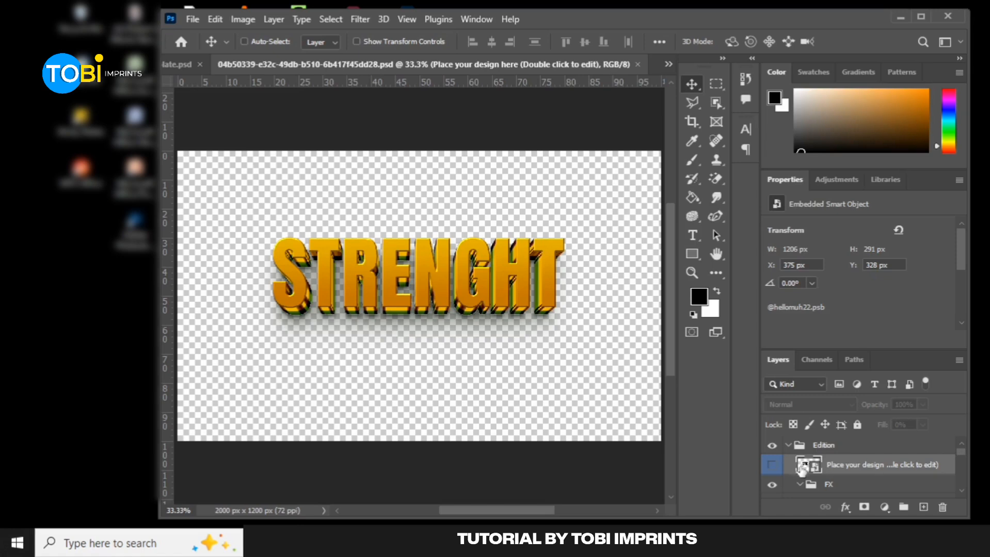
double_click(816, 470)
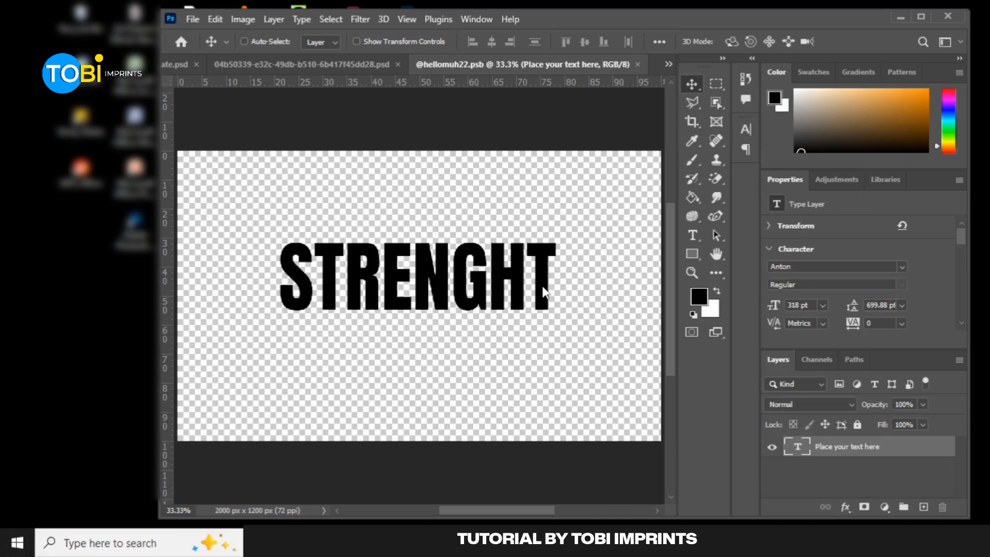
Replace the STRENGHT text with ROOMMATES
double_click(505, 282)
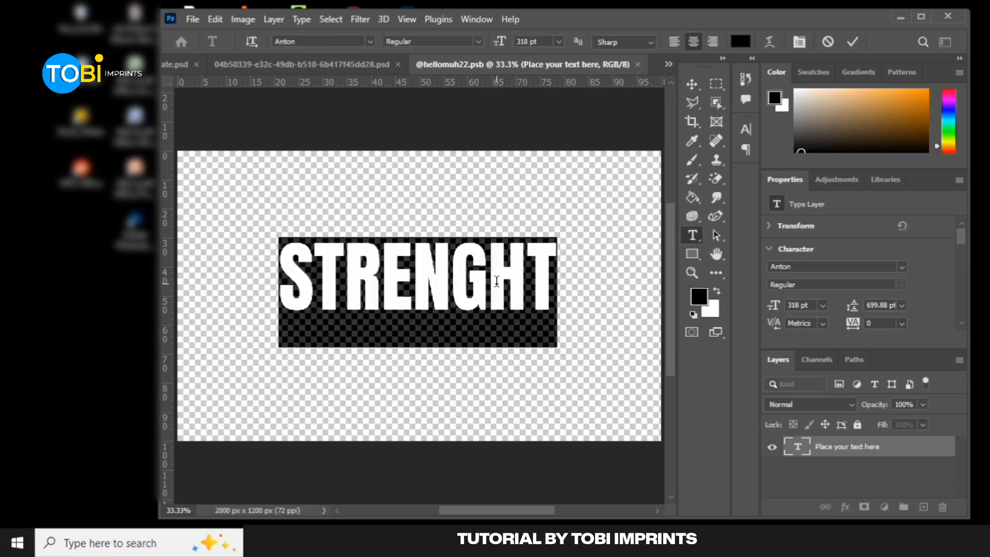
click(548, 268)
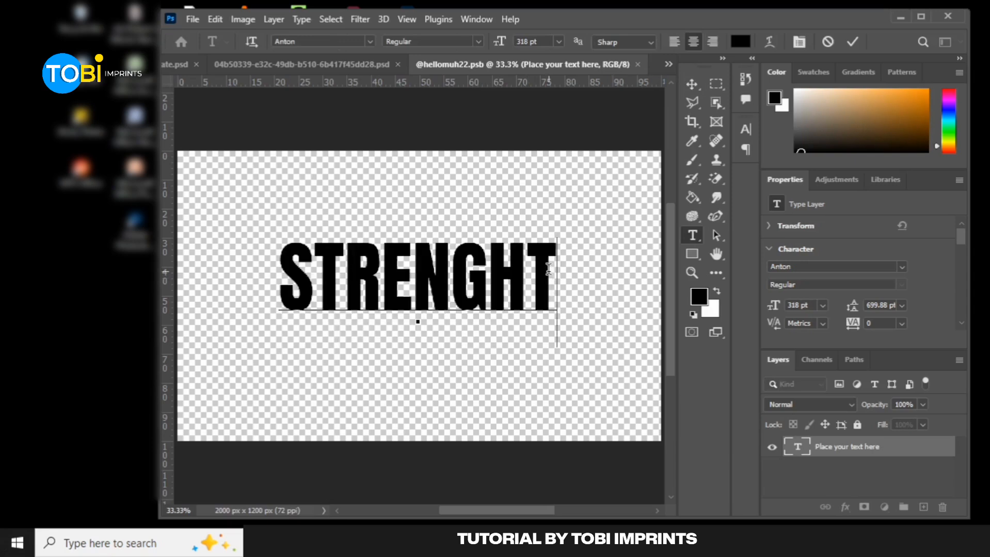
key(Left)
key(BackSpace)
key(BackSpace)
key(BackSpace)
key(BackSpace)
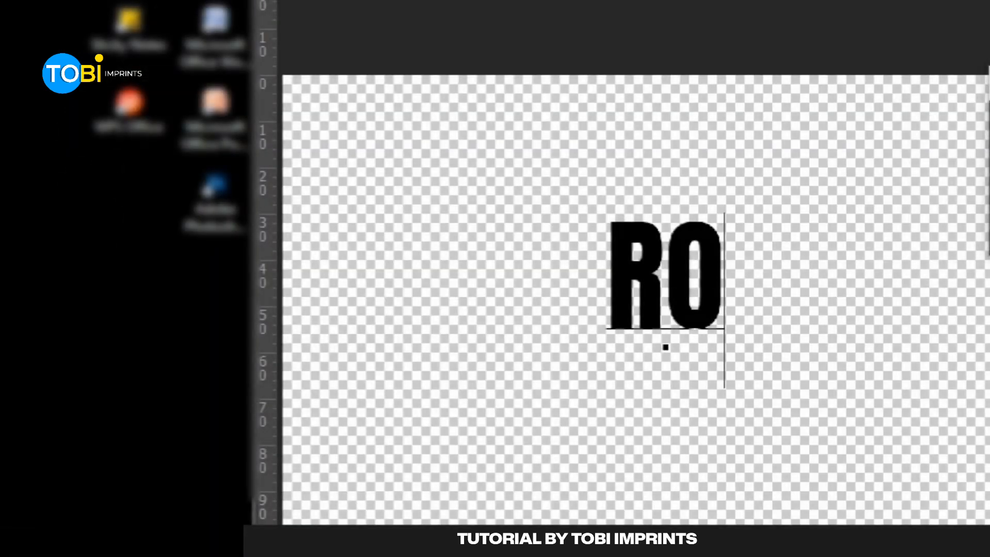
text(OMMATE)
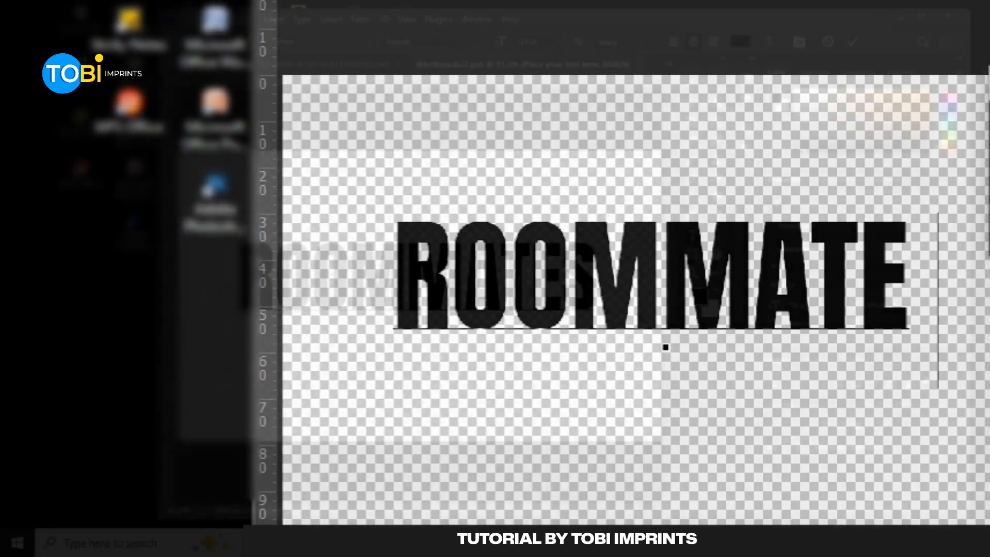
text(S)
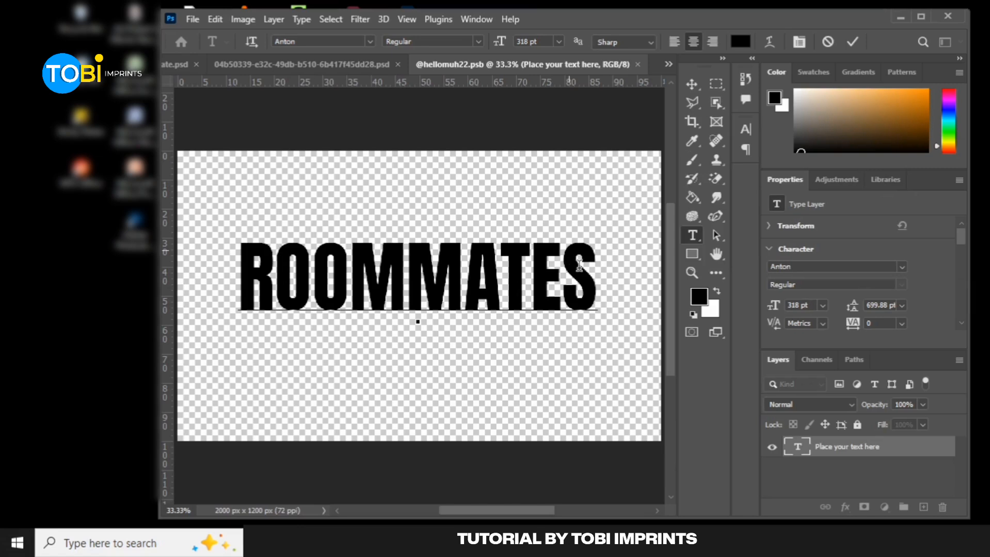
Set the ROOMMATES text's font to Gobold High Bold, then save and close the nested smart object
double_click(578, 264)
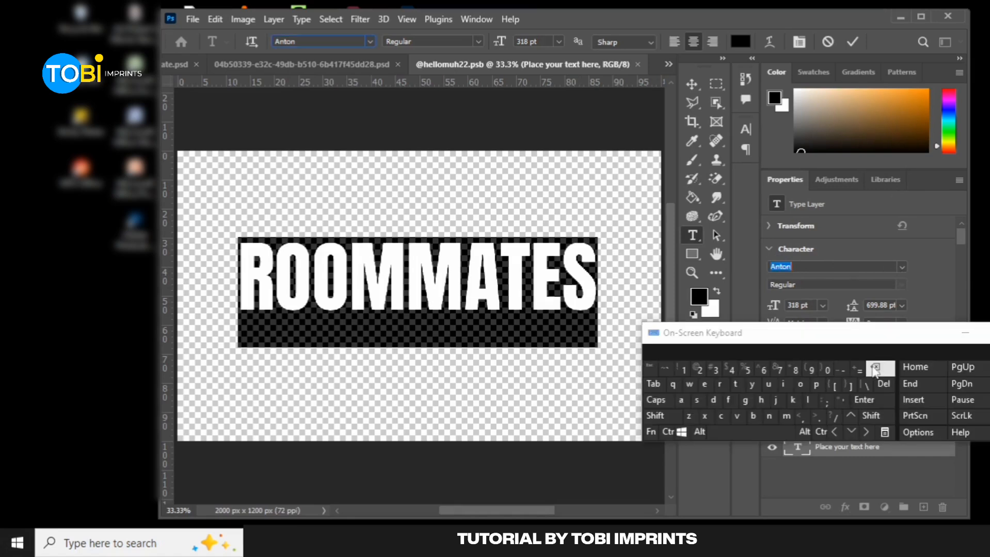
click(887, 368)
click(903, 267)
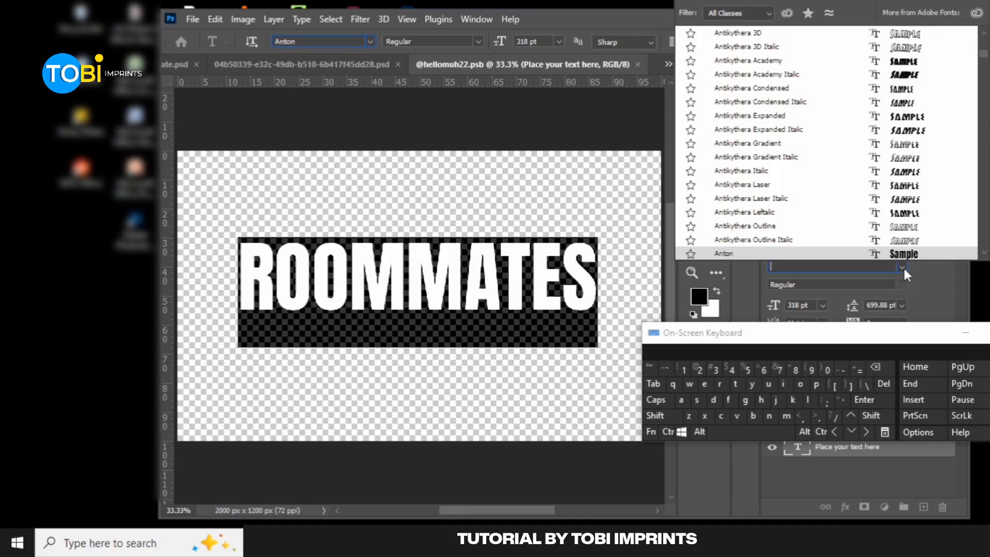
key(Up)
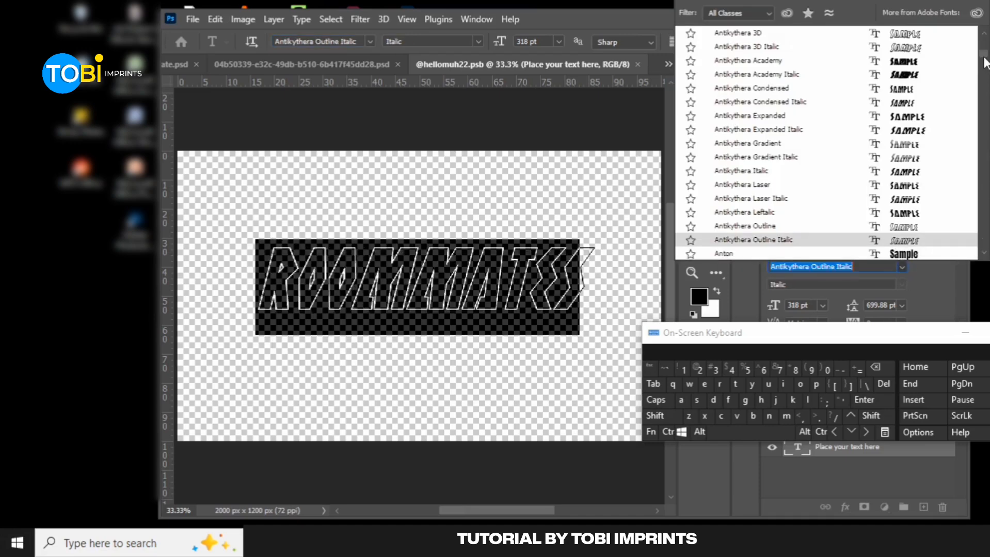
drag(985, 58, 986, 44)
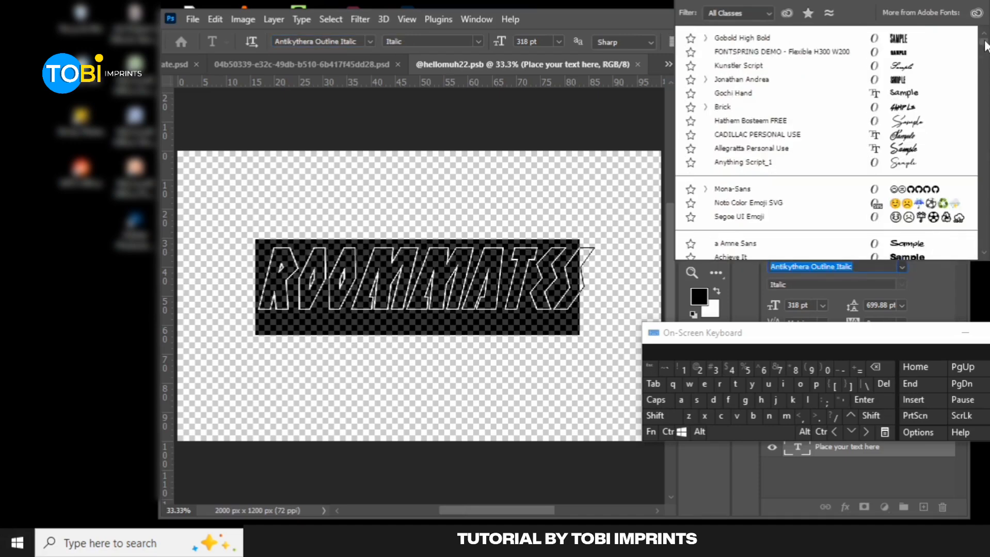
click(741, 37)
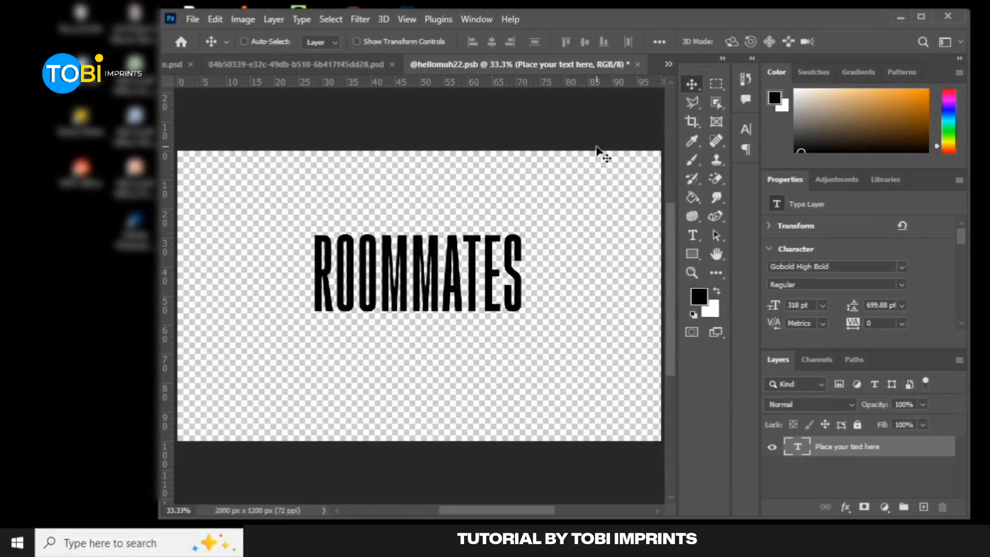
key(ctrl+s)
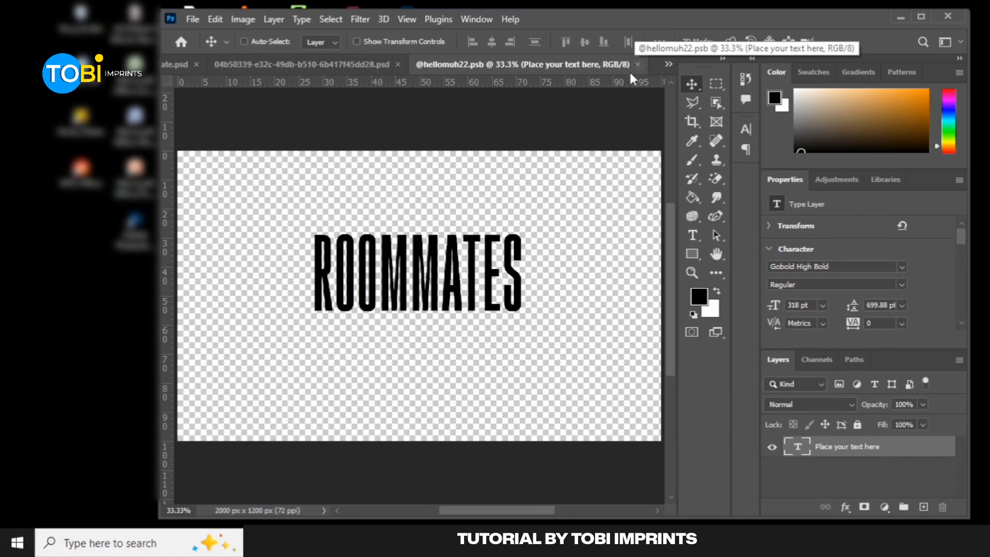
click(638, 65)
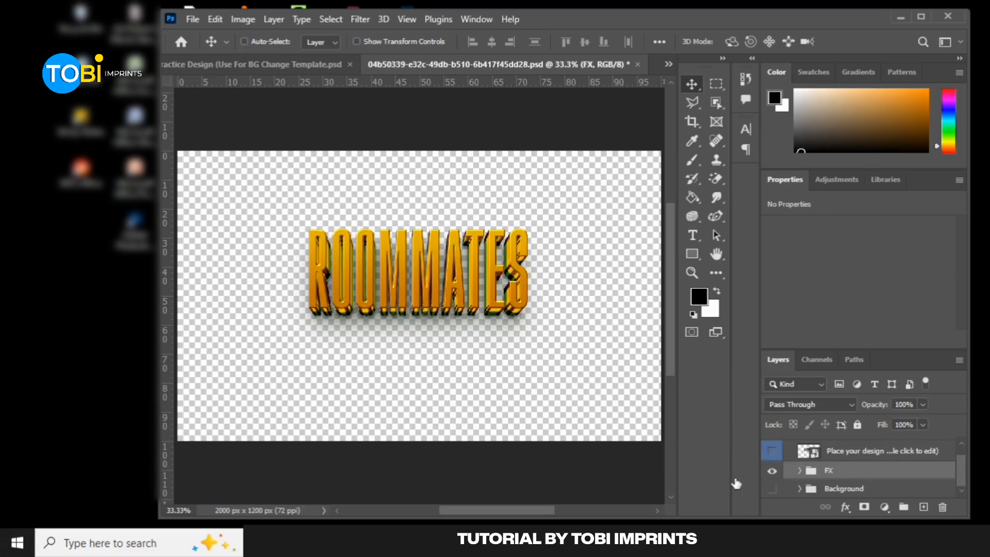
Expand the FX group and toggle the visibility of FX and its Shadow group to examine what each contributes
click(773, 472)
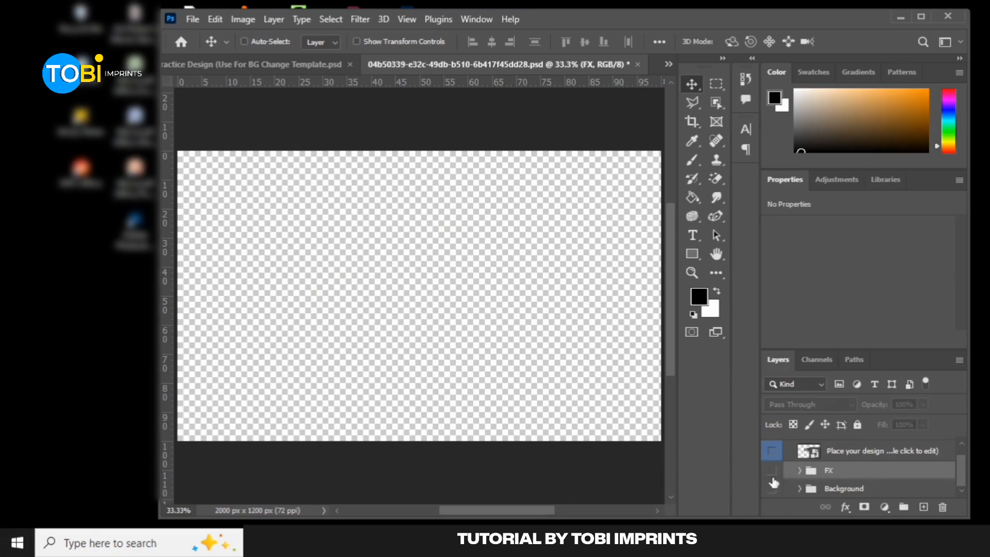
click(772, 472)
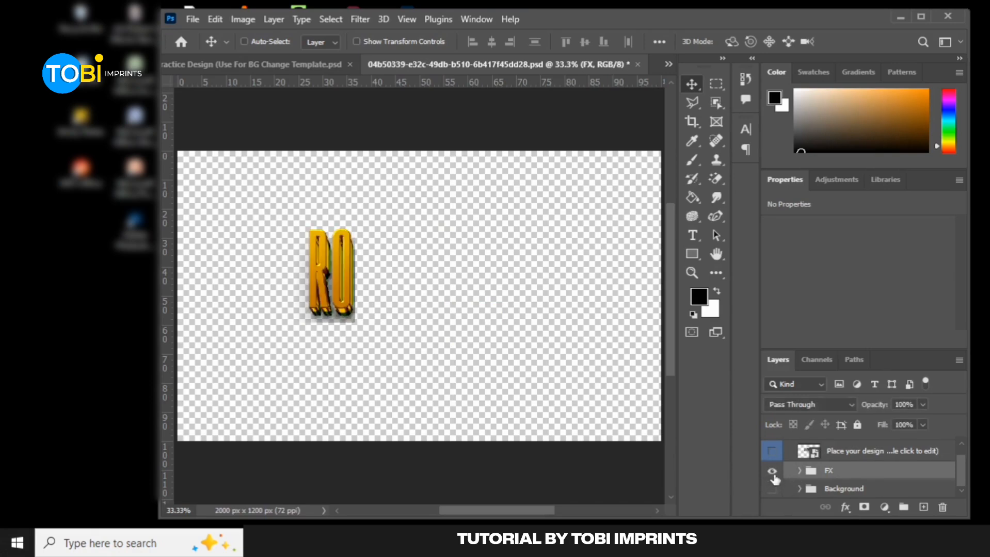
click(799, 471)
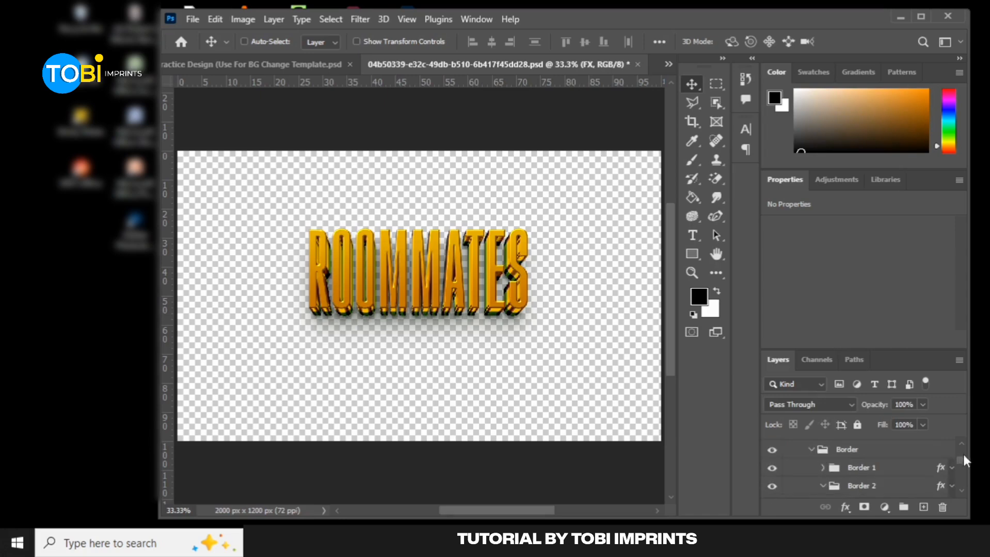
scroll(962, 456, up, 1)
click(772, 476)
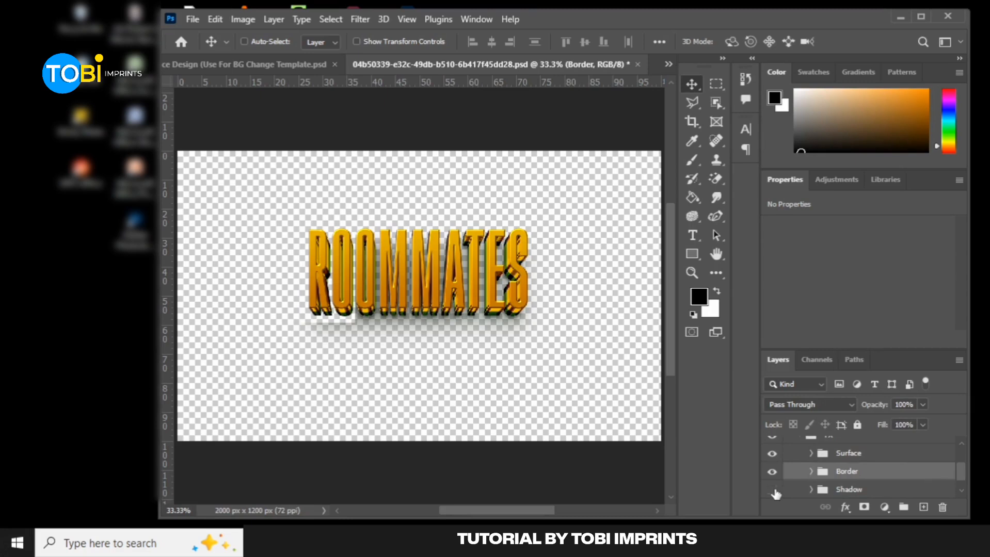
click(773, 491)
click(773, 489)
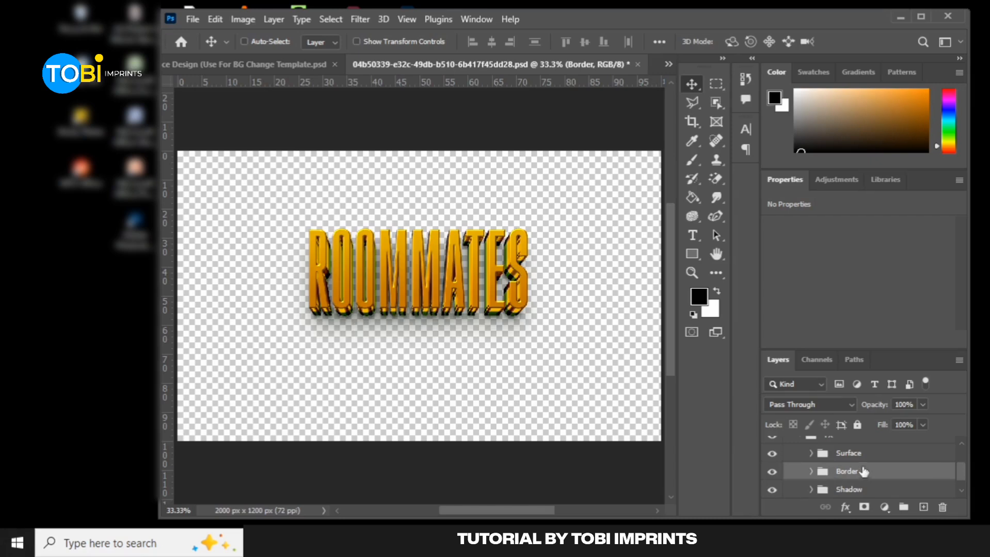
Open the Border group's layer style and delete its first two Color Overlay effects
right_click(935, 467)
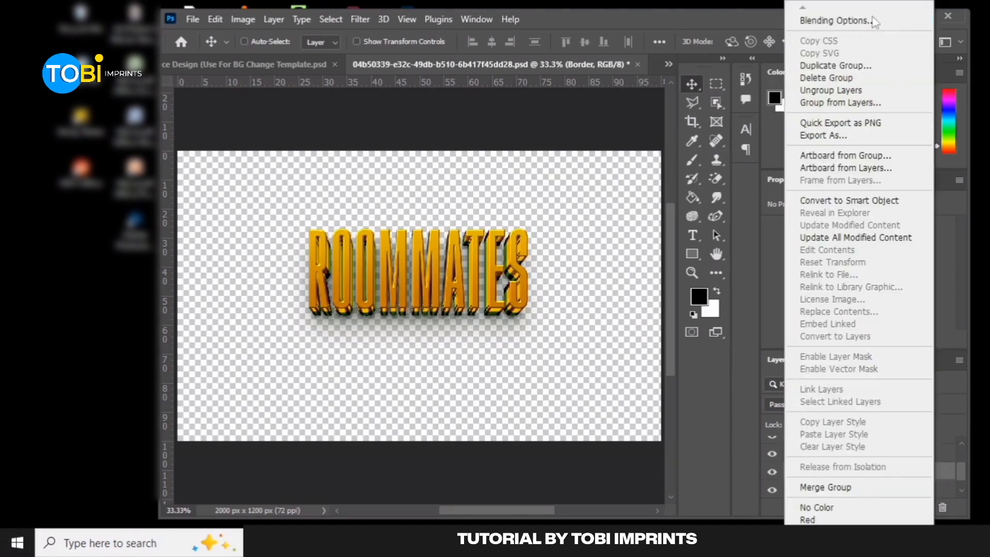
click(856, 23)
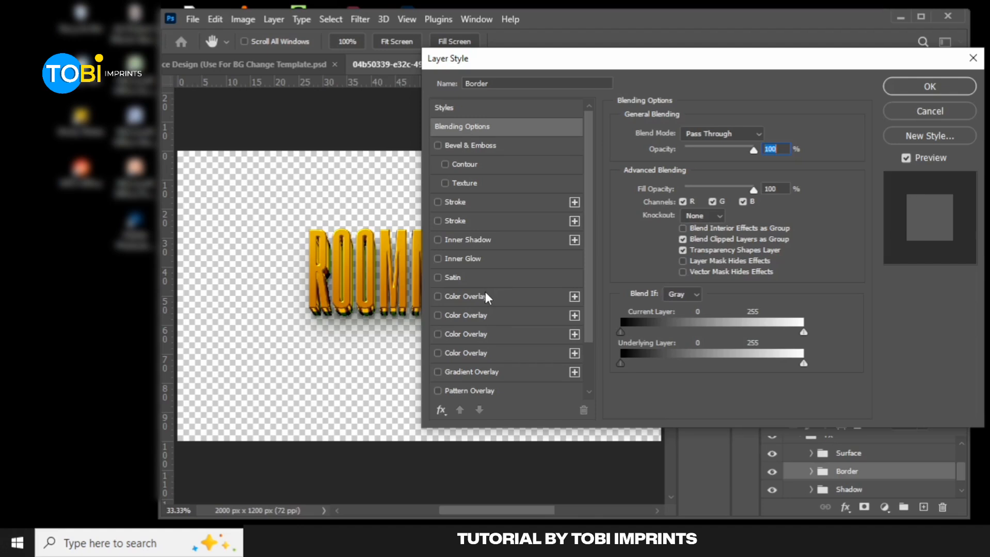
click(484, 296)
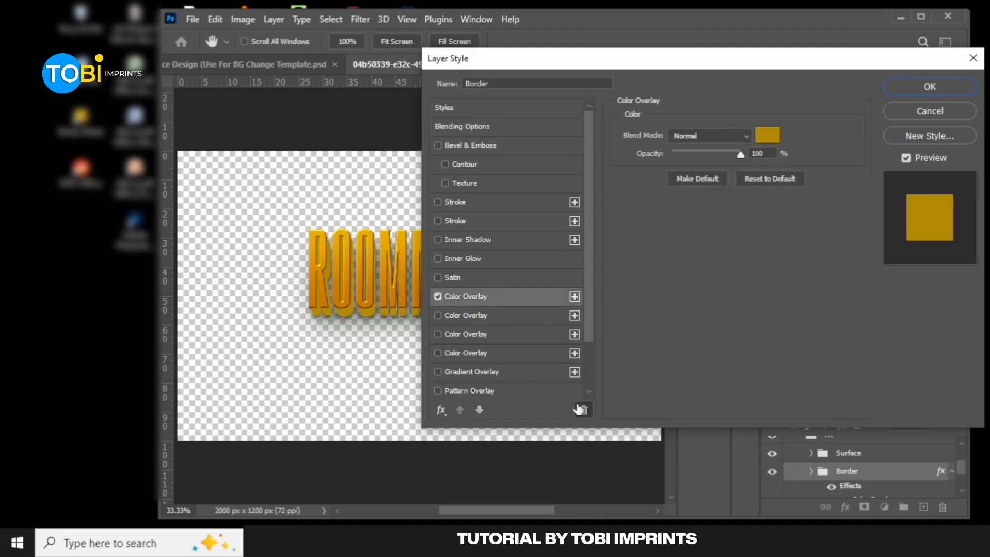
click(580, 410)
click(506, 298)
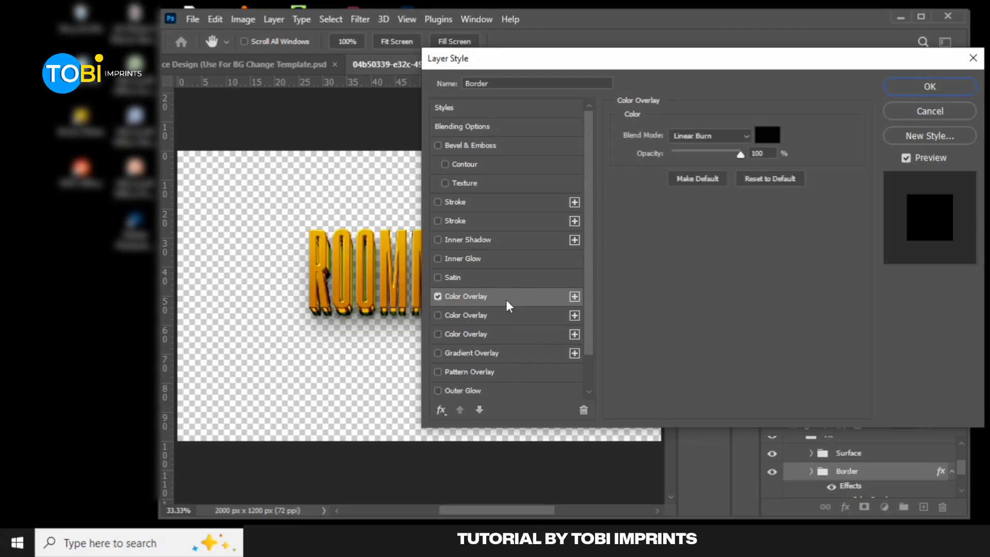
click(583, 409)
Reset the last Color Overlay to its defaults and leave only the pink Multiply overlay enabled
click(750, 178)
click(749, 179)
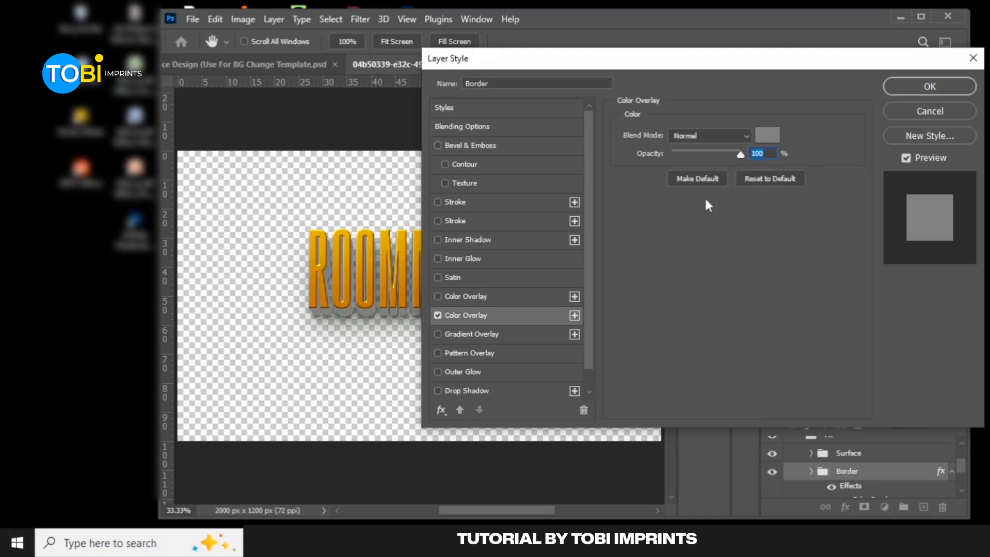
click(469, 298)
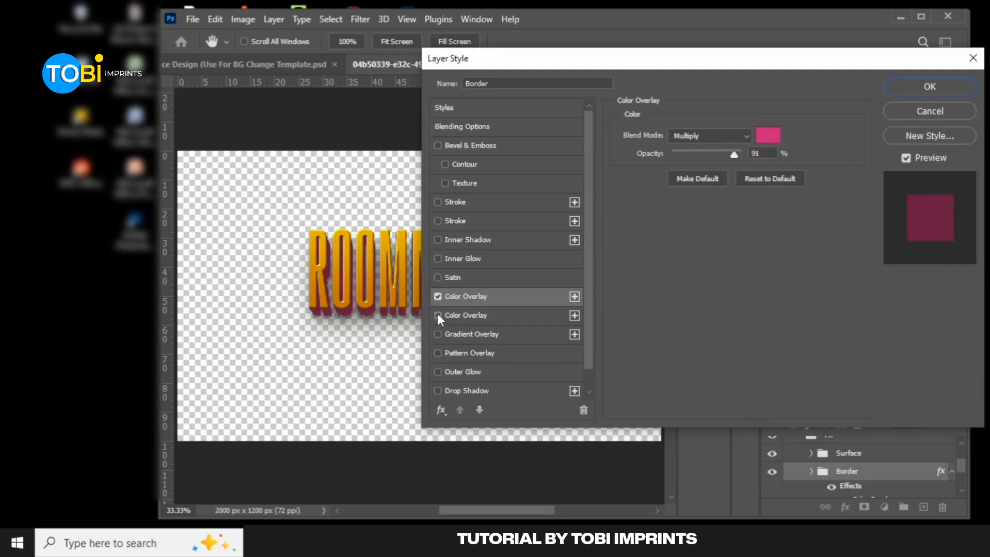
click(438, 315)
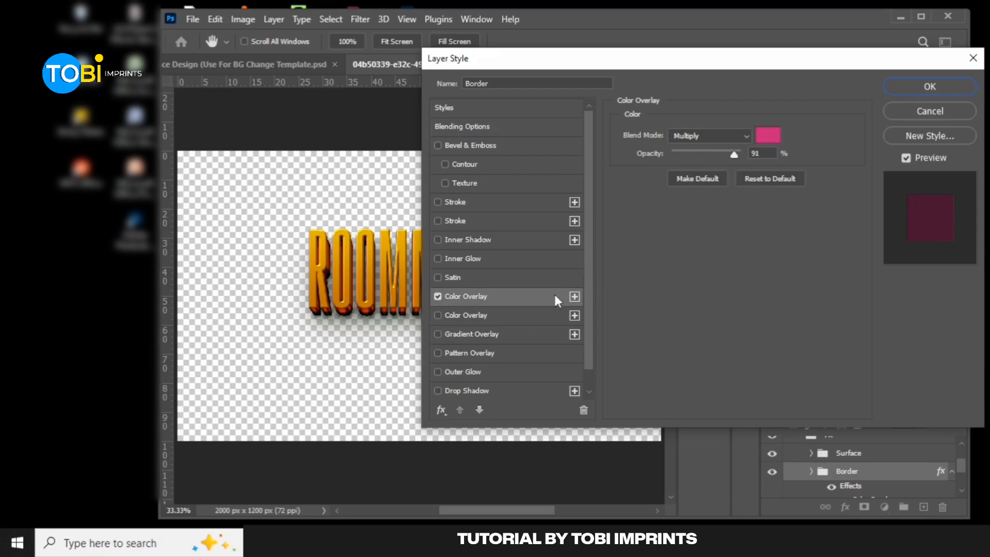
Try dark green 04552c as the overlay color of the Border group, with the Screen blend mode
click(769, 136)
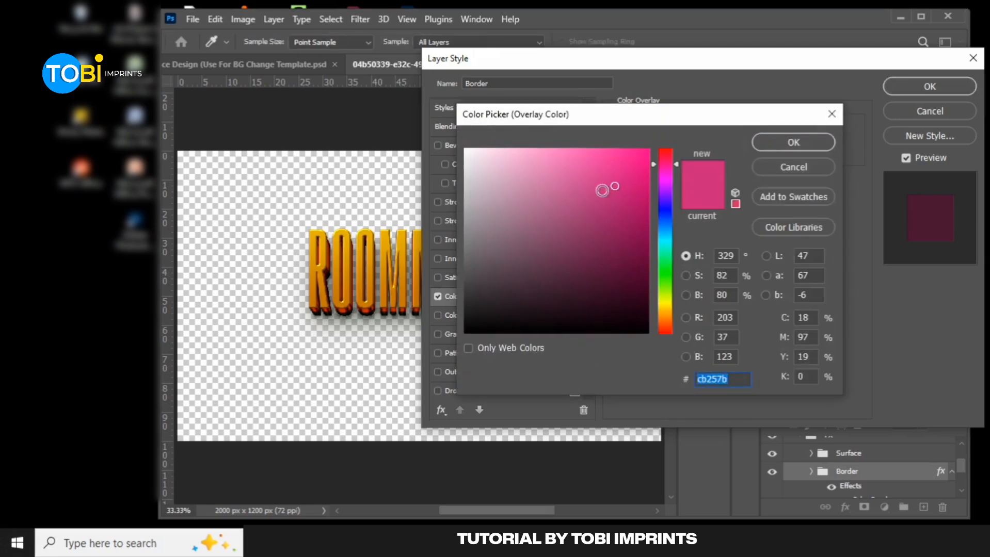
mouse_move(616, 185)
mouse_down()
mouse_move(594, 254)
mouse_move(523, 255)
mouse_up()
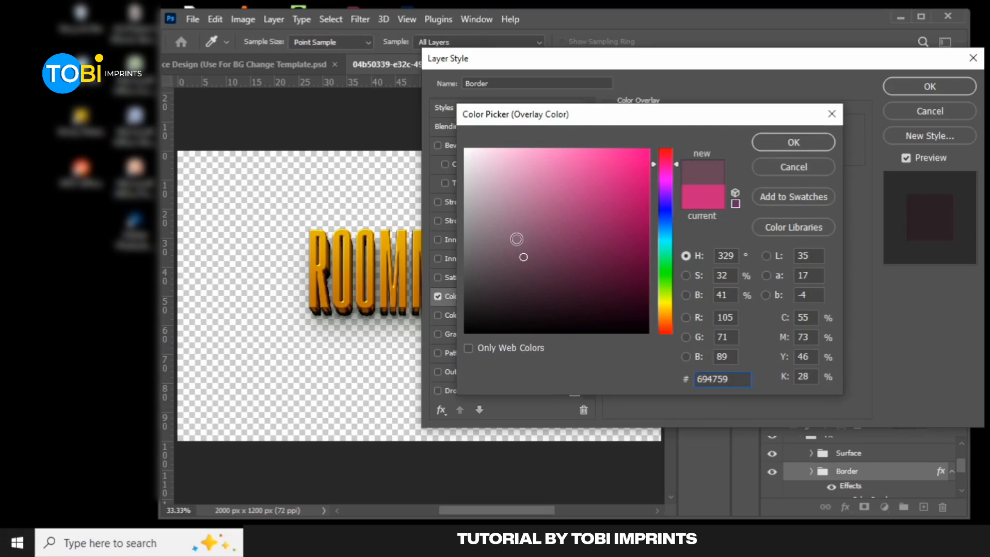
click(535, 160)
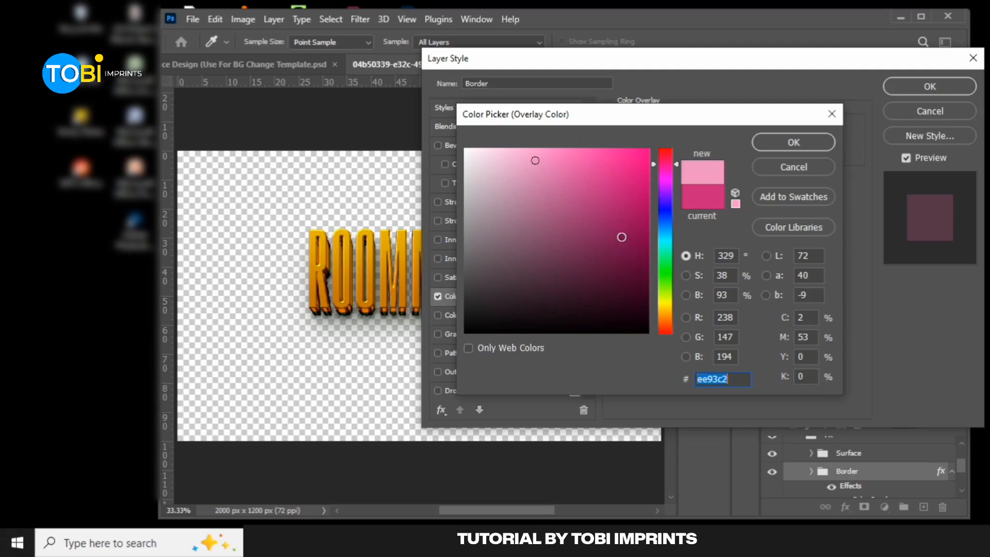
click(630, 281)
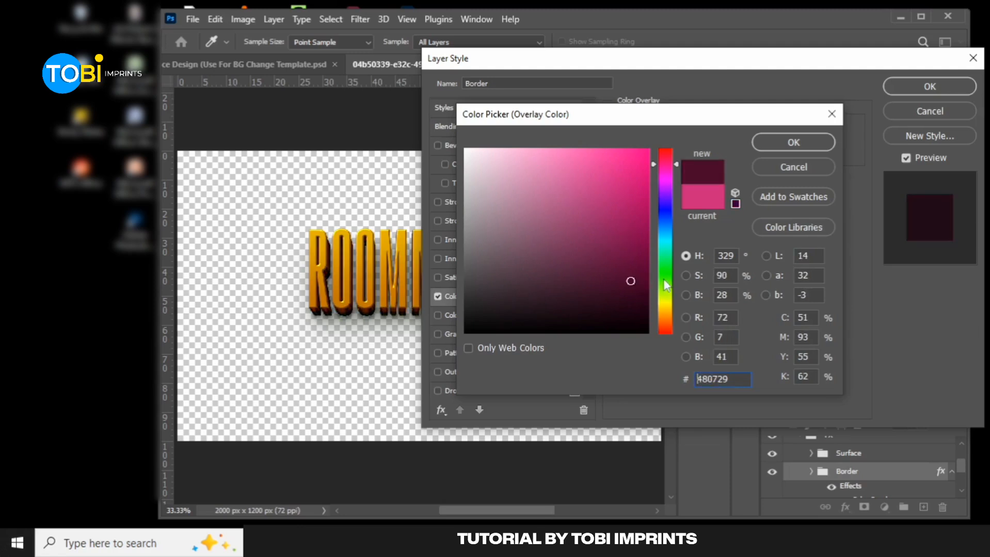
mouse_move(666, 254)
mouse_down()
mouse_move(634, 254)
mouse_move(643, 280)
mouse_up()
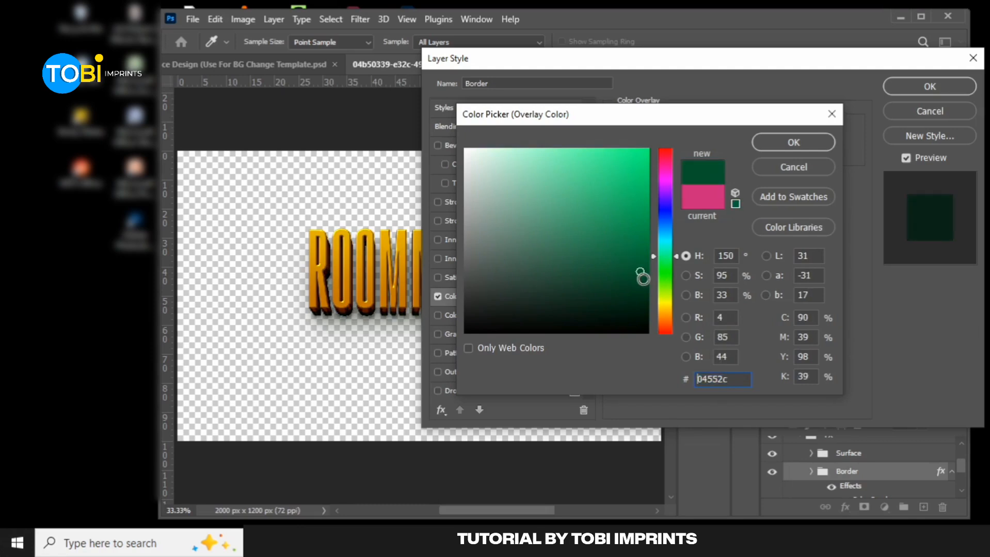
click(782, 145)
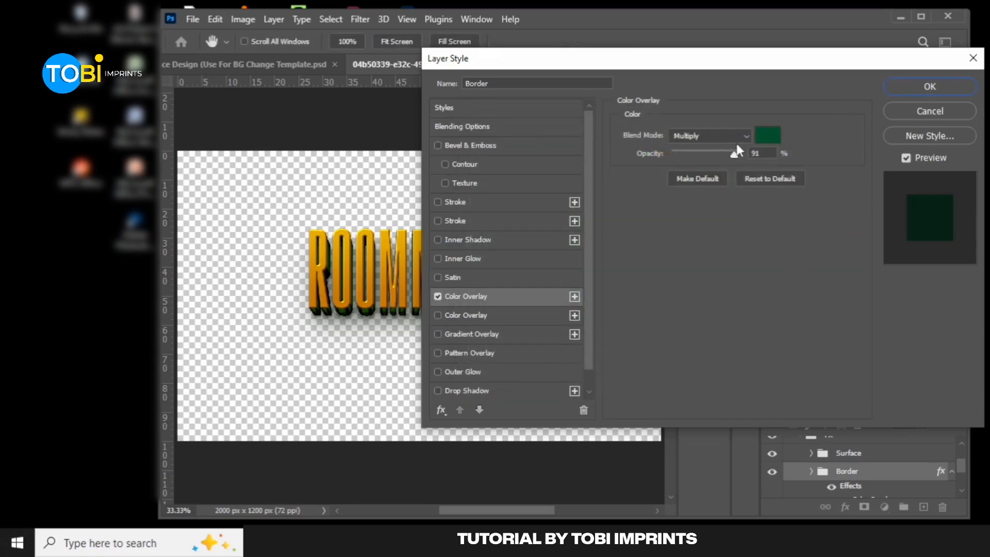
click(709, 136)
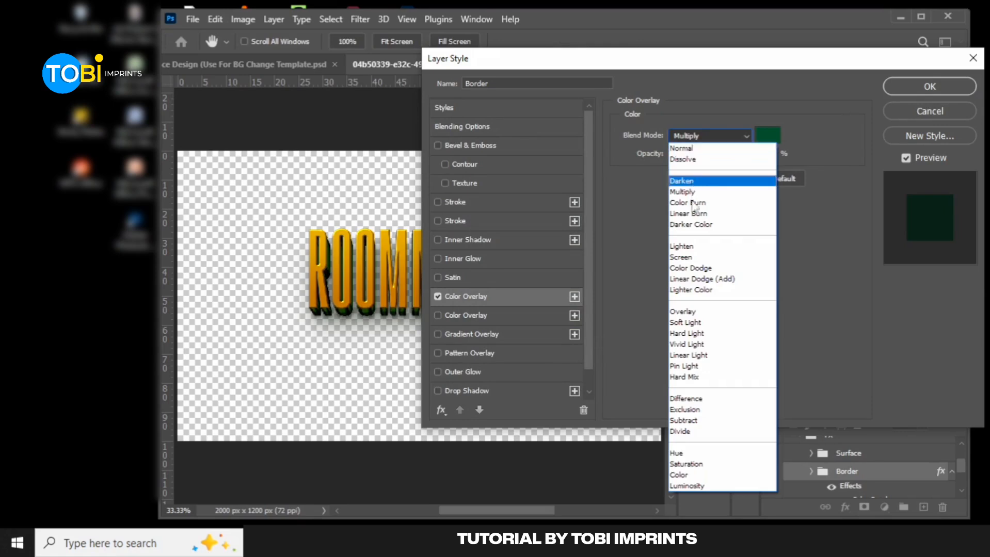
click(680, 257)
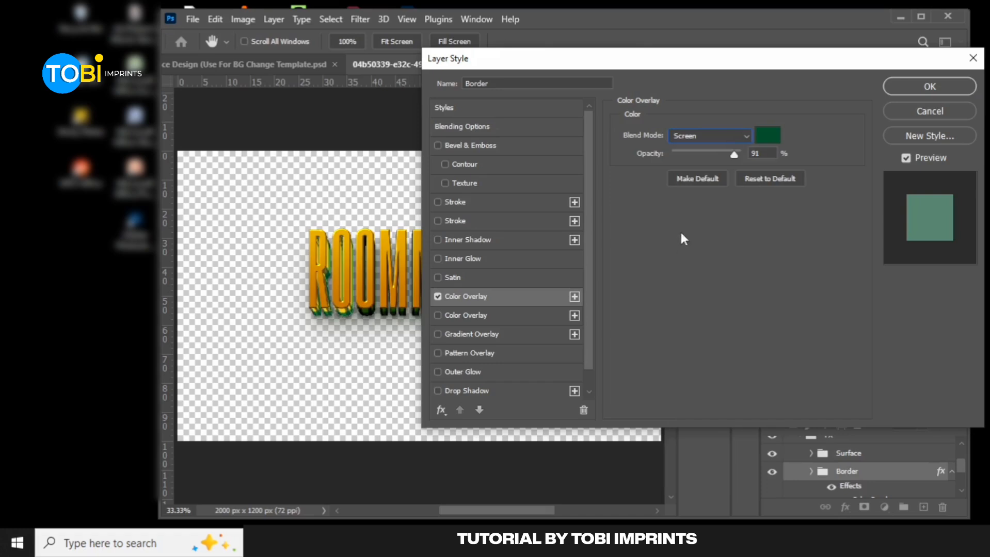
Set the Border group's overlay to magenta c10fc8 with the Multiply blend mode and 100% opacity
click(767, 135)
click(665, 180)
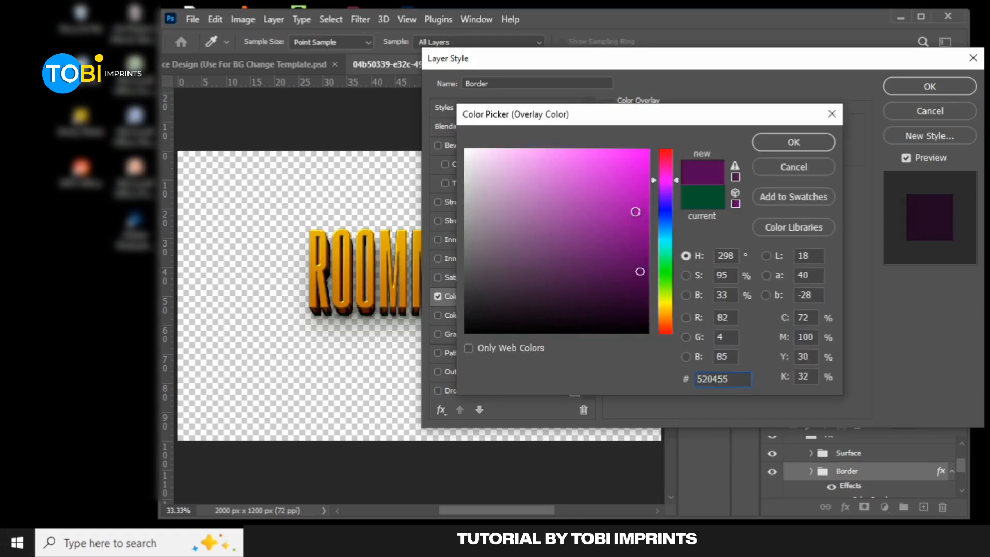
click(637, 188)
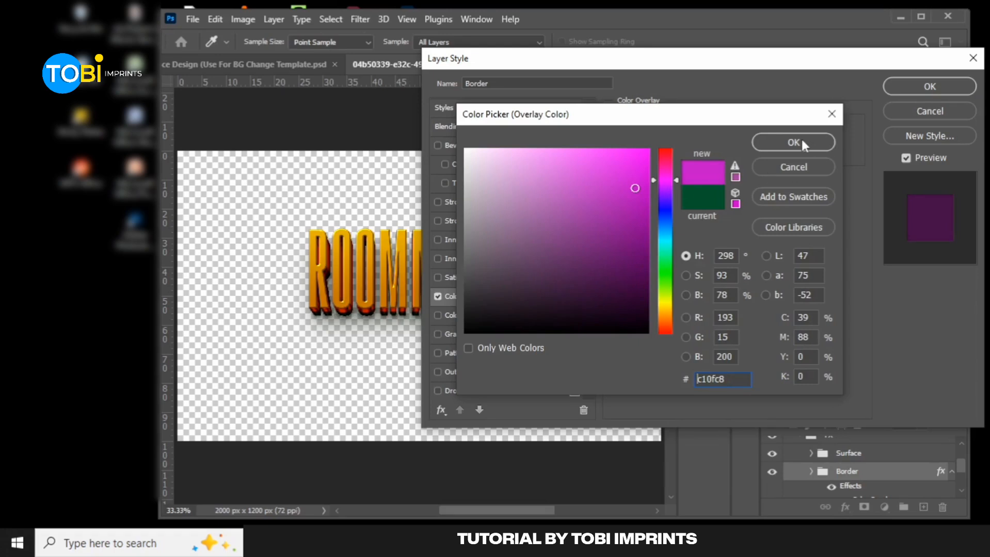
click(786, 140)
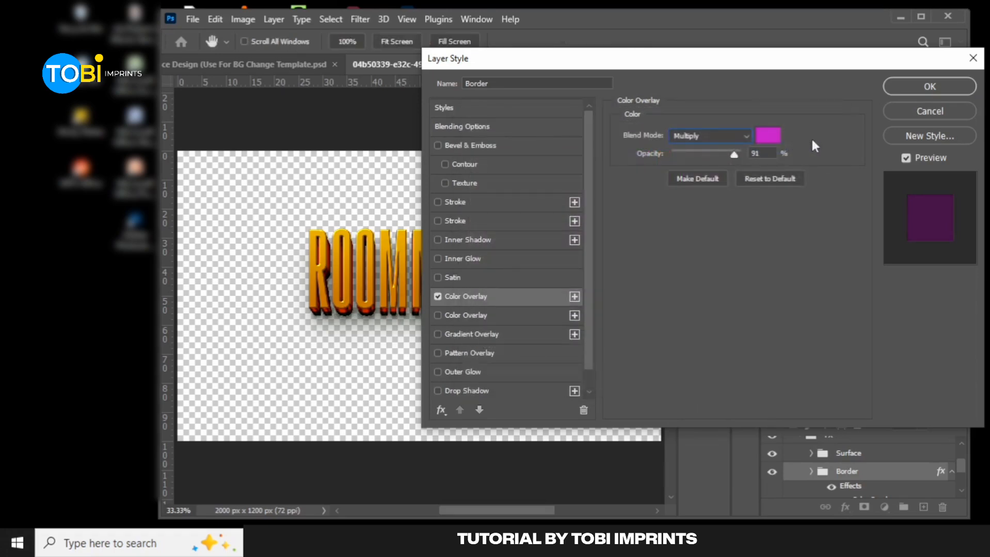
drag(733, 152, 736, 157)
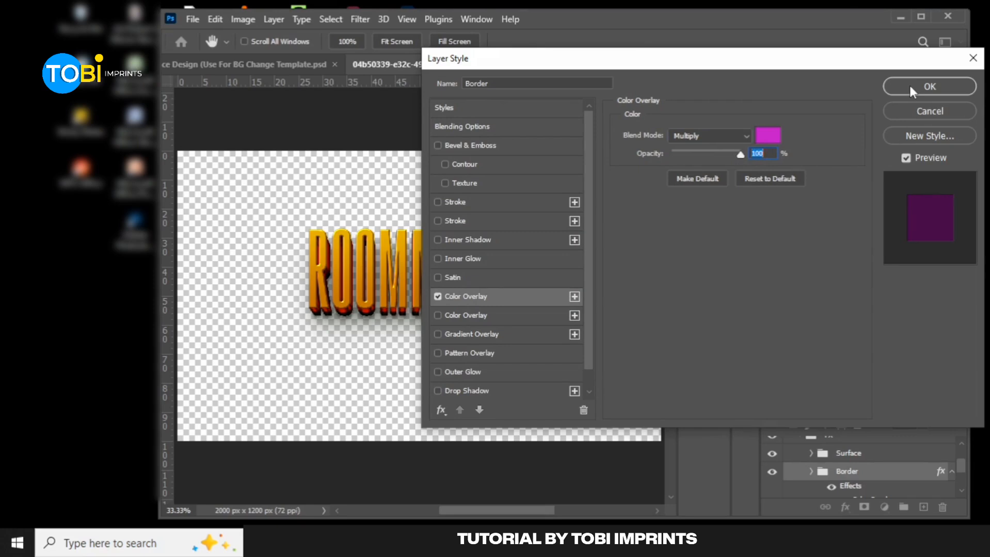
Compare the magenta and gray Color Overlays, keep only the magenta one enabled, and apply the layer style
click(437, 297)
click(467, 310)
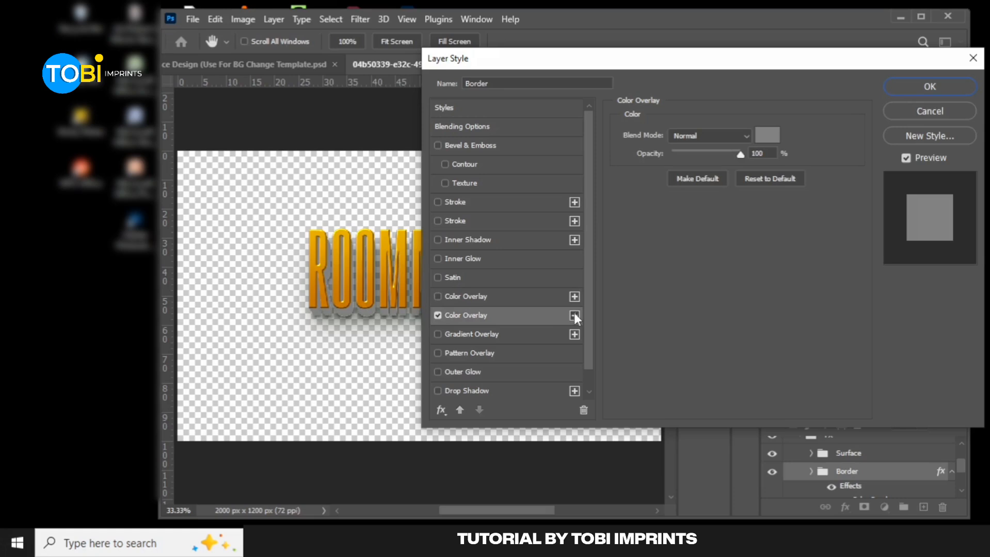
click(469, 299)
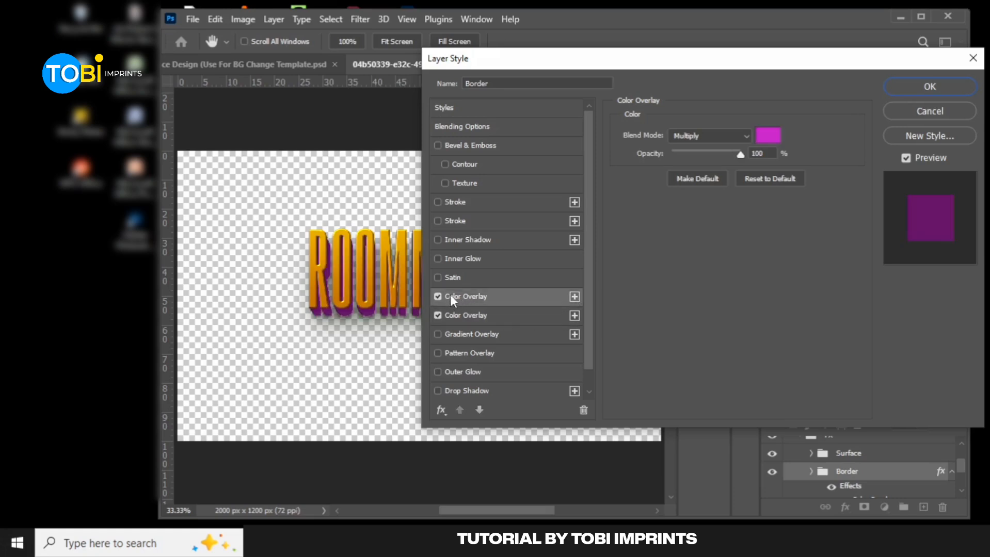
click(901, 94)
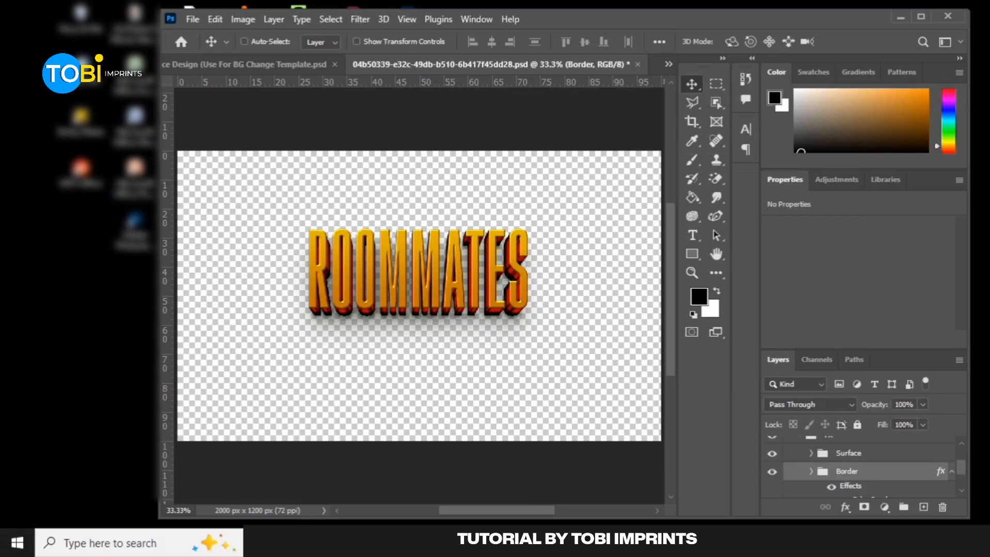
Examine the title with the Border group's Color Overlay and effects off and on, and inspect the group's sublayers
drag(961, 467, 963, 473)
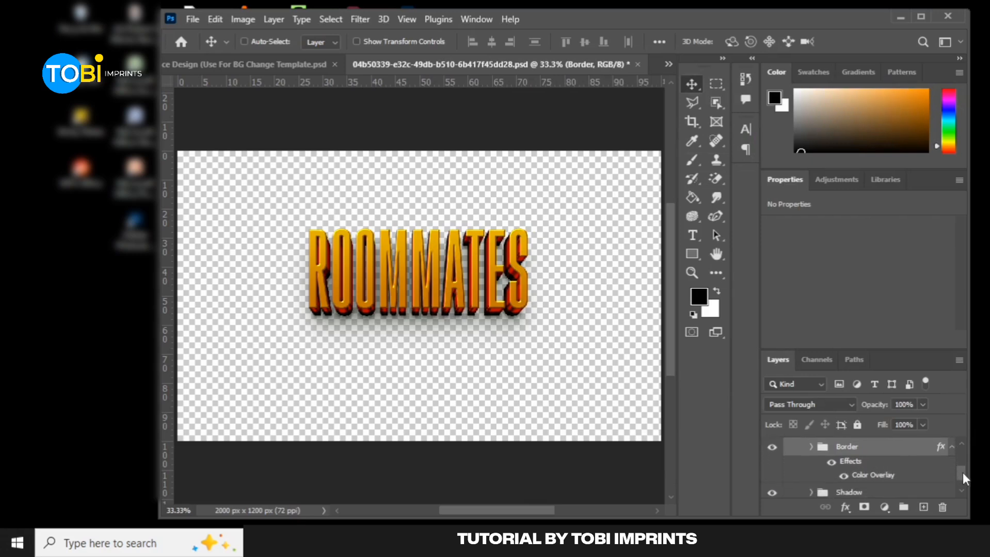
click(844, 477)
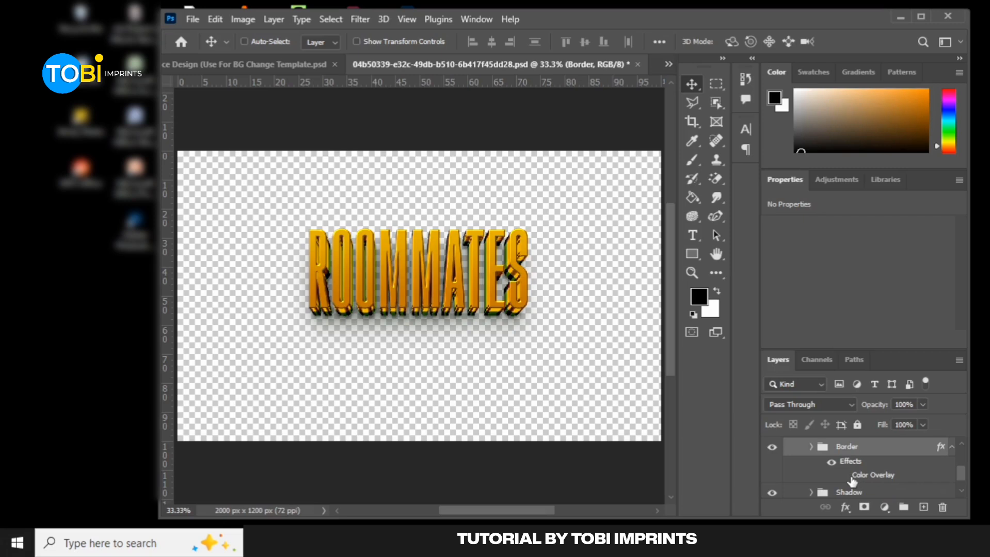
click(843, 476)
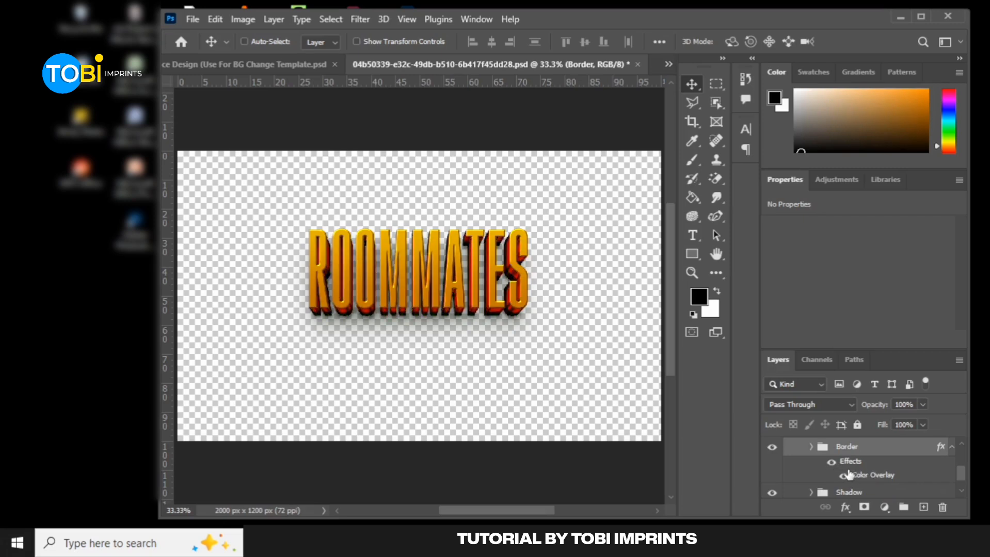
click(833, 464)
click(831, 463)
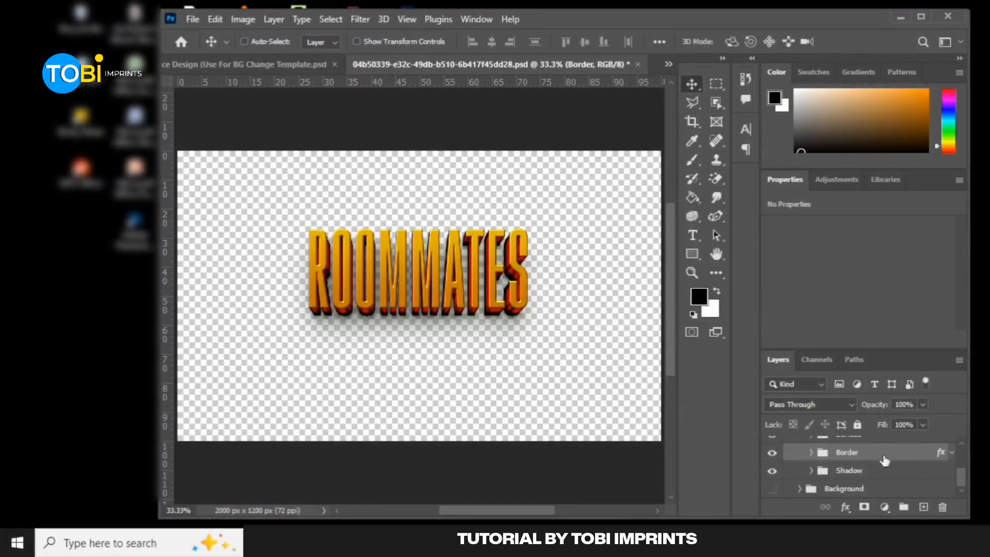
click(812, 453)
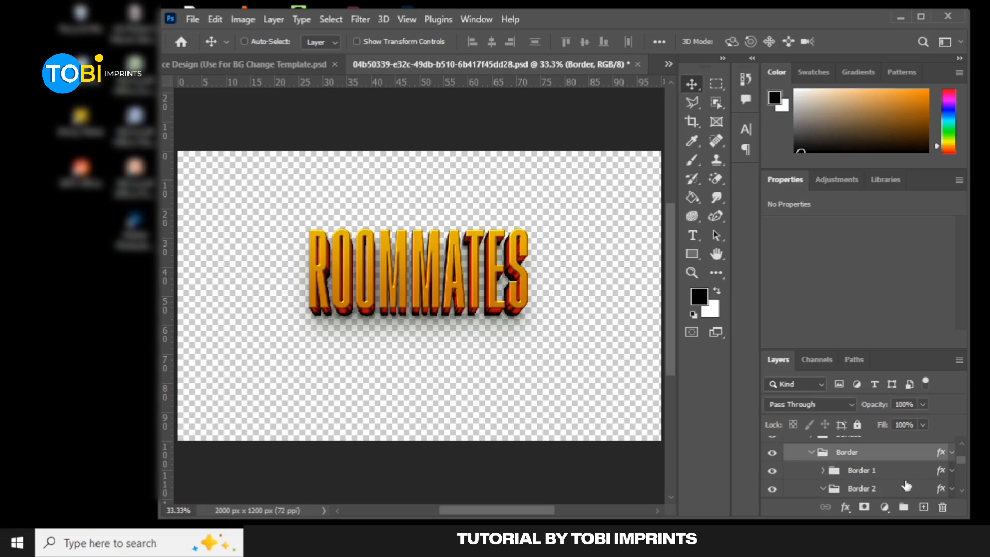
scroll(879, 480, down, 1)
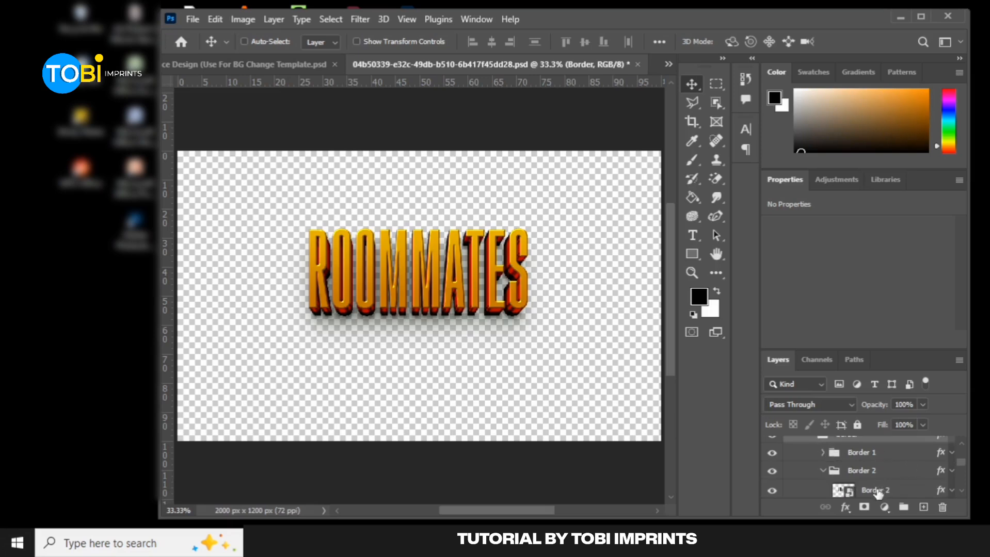
scroll(818, 452, up, 1)
click(811, 453)
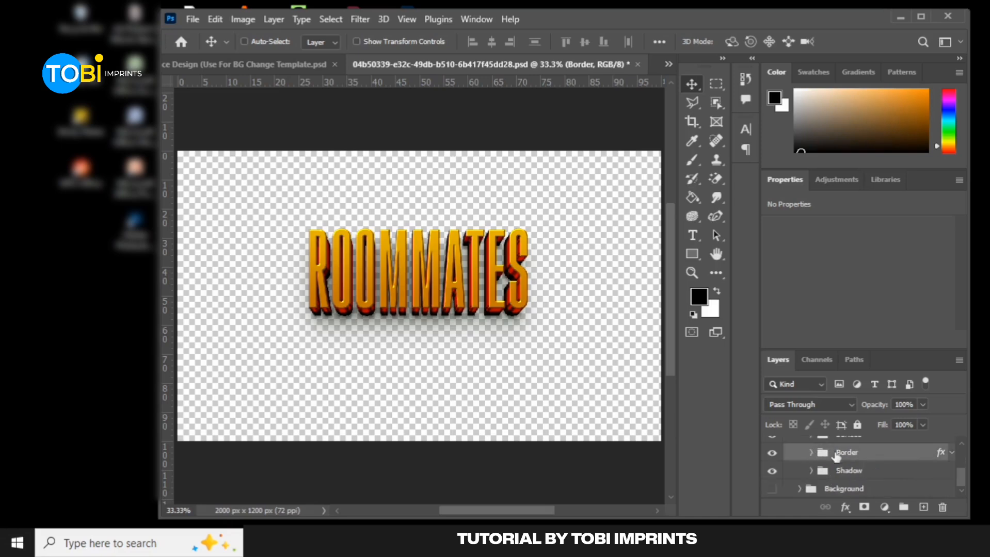
click(943, 454)
Save the ROOMMATES smart object and move the updated title on the flyer down to just above the credits, about X 332 px, Y 942 px
click(266, 63)
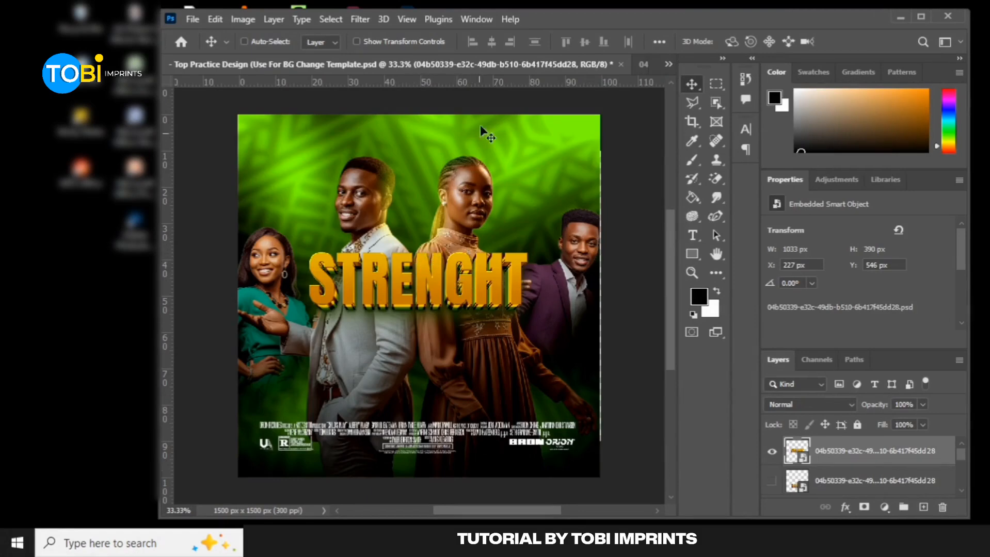
click(666, 60)
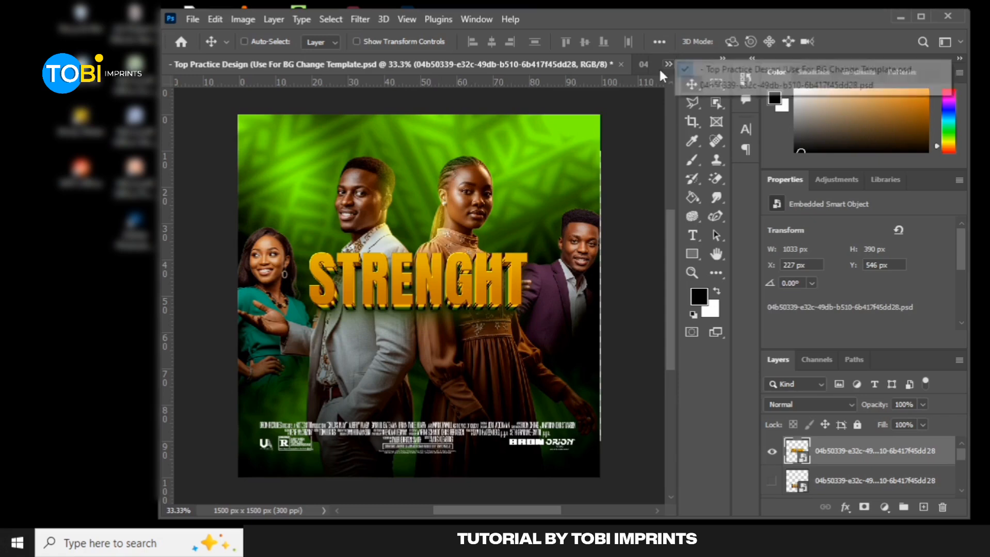
click(728, 85)
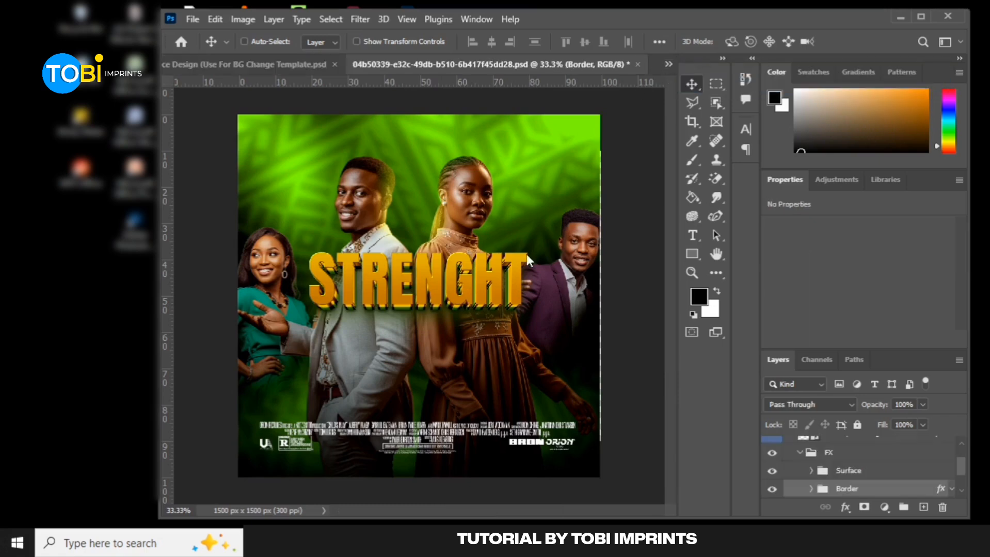
key(ctrl)
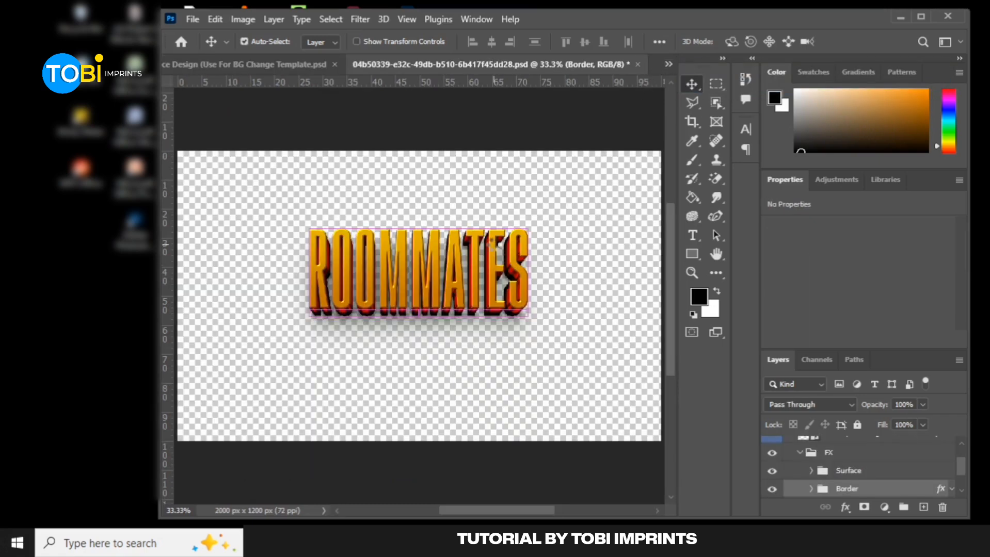
key(ctrl+s)
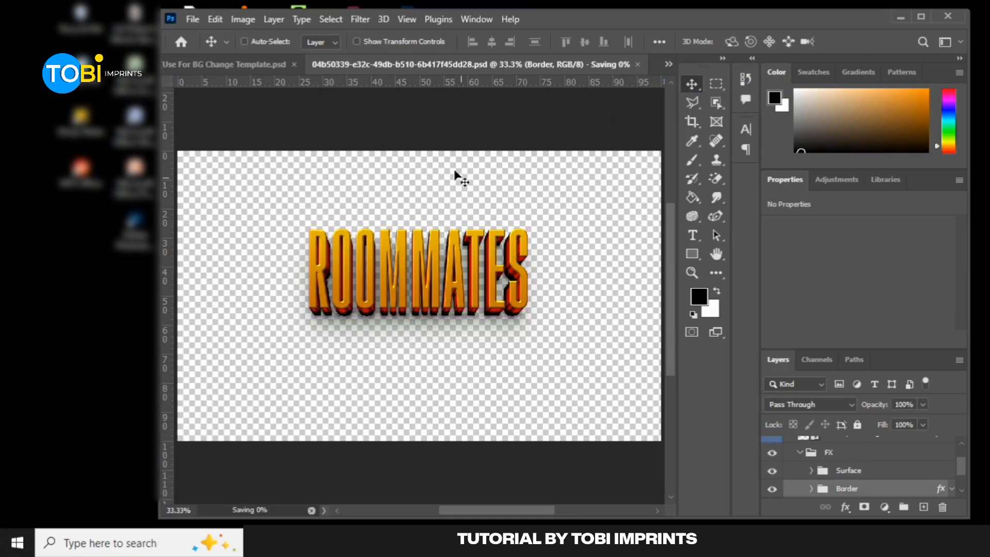
click(264, 67)
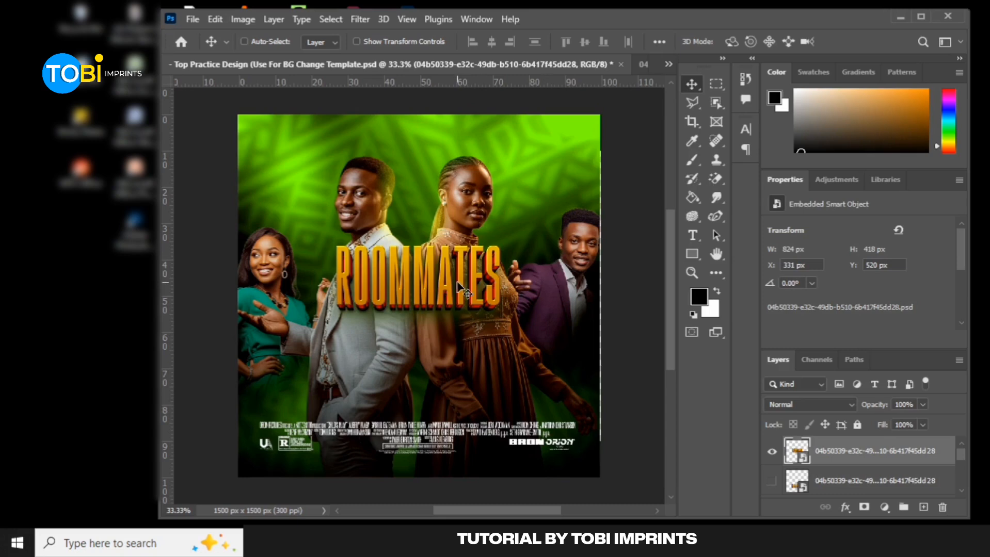
drag(458, 287, 453, 383)
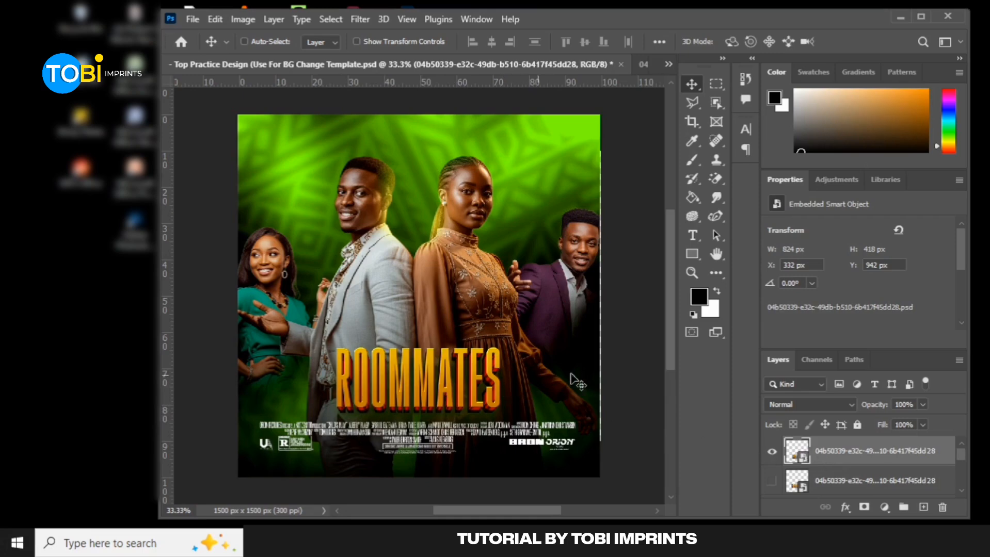
Open the ROOMMATES title smart object and compare the title with the Shadow group hidden and shown
double_click(808, 464)
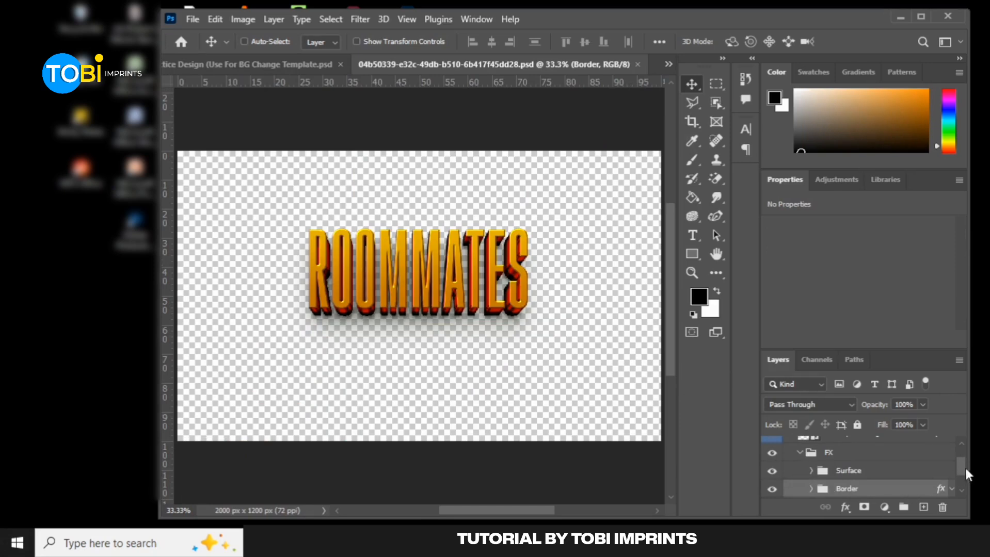
drag(961, 466, 962, 476)
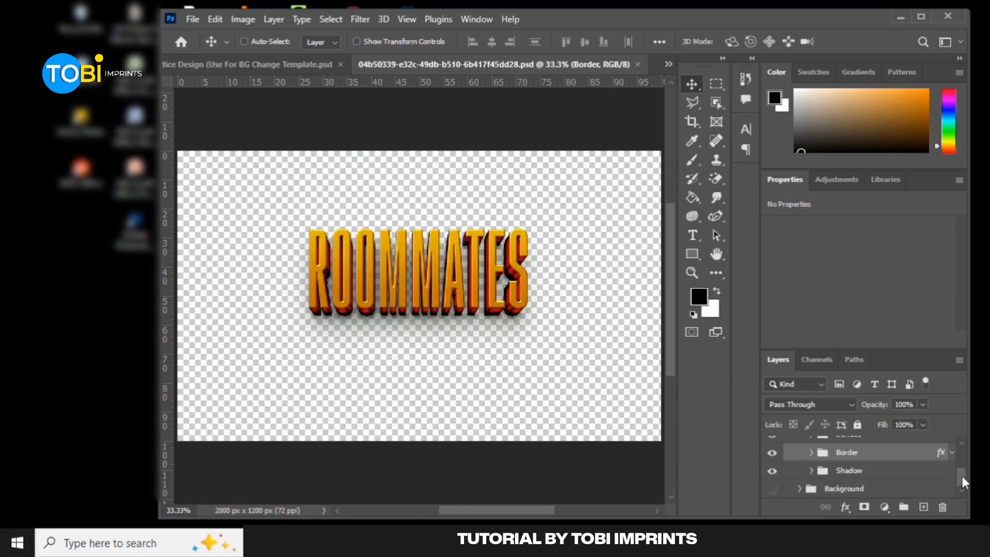
click(770, 473)
click(771, 474)
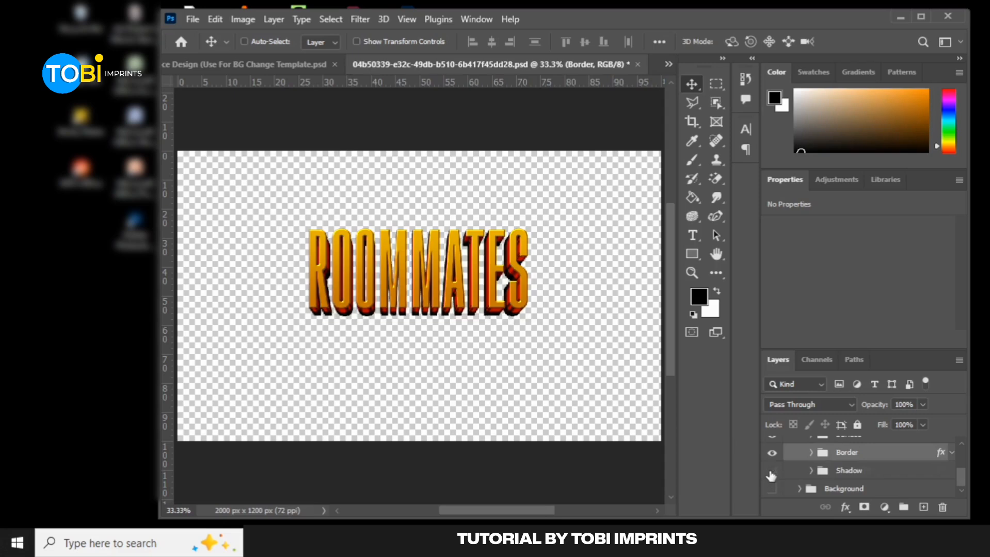
Change the first Drop Shadow color of the Shadow layer inside the Shadow group to black 000000 and apply the layer style
click(811, 471)
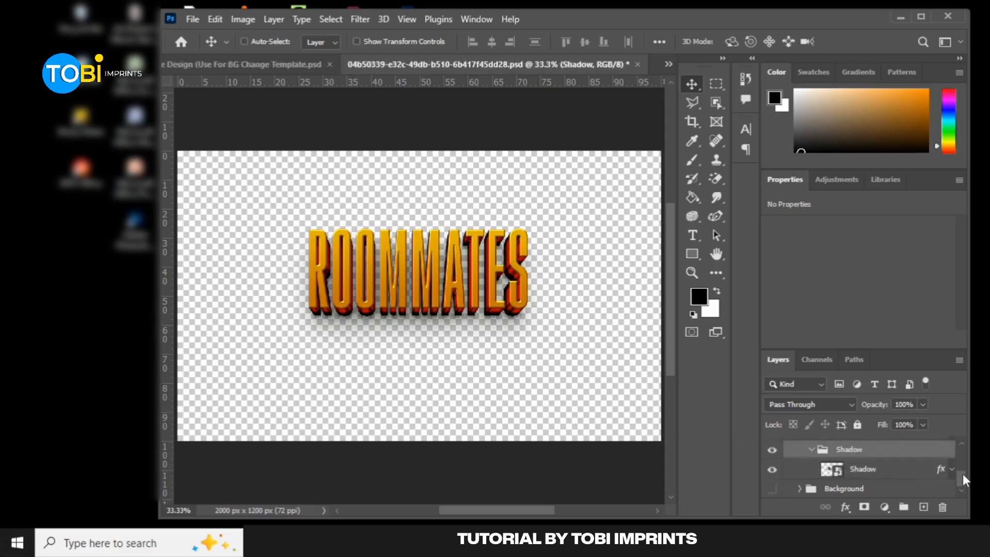
click(950, 471)
scroll(963, 468, down, 3)
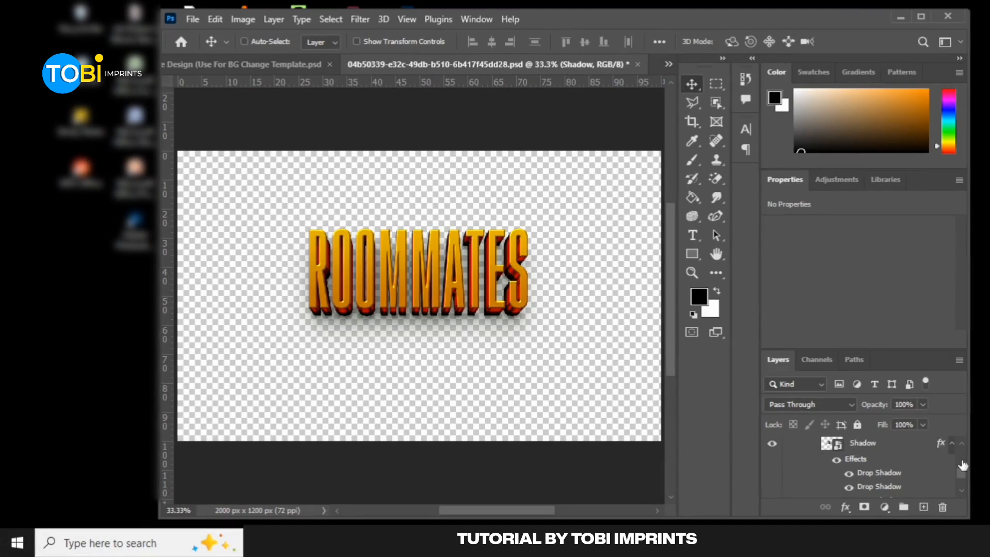
drag(962, 471, 961, 468)
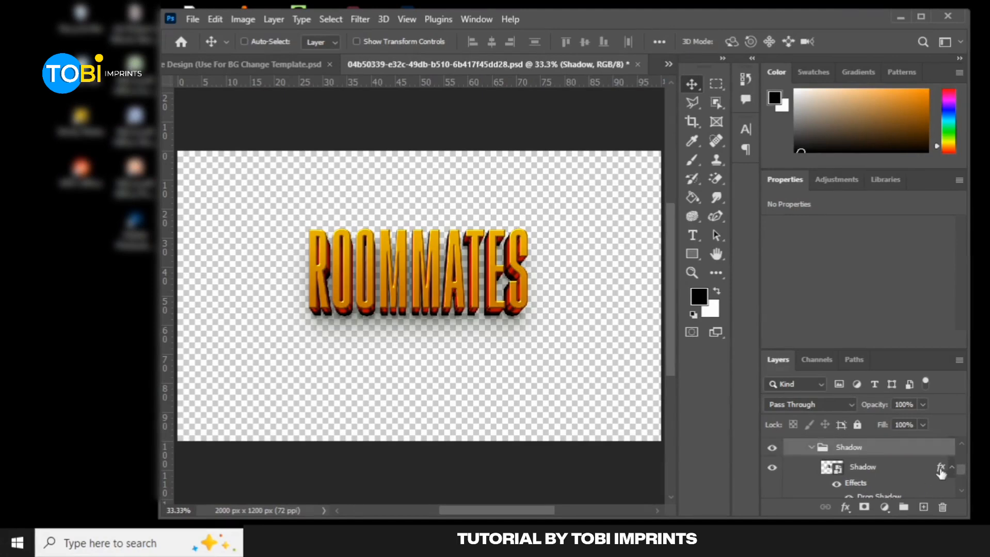
click(941, 471)
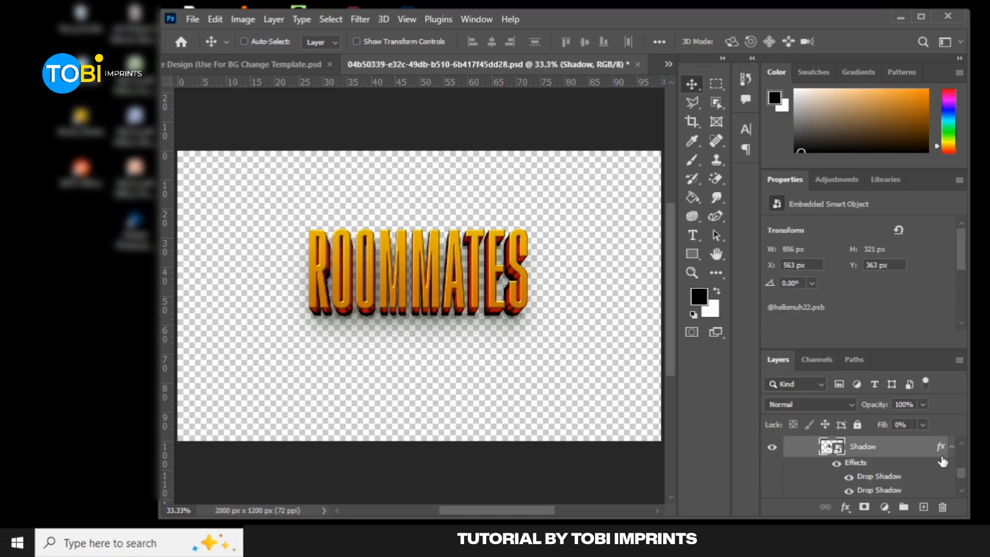
right_click(941, 450)
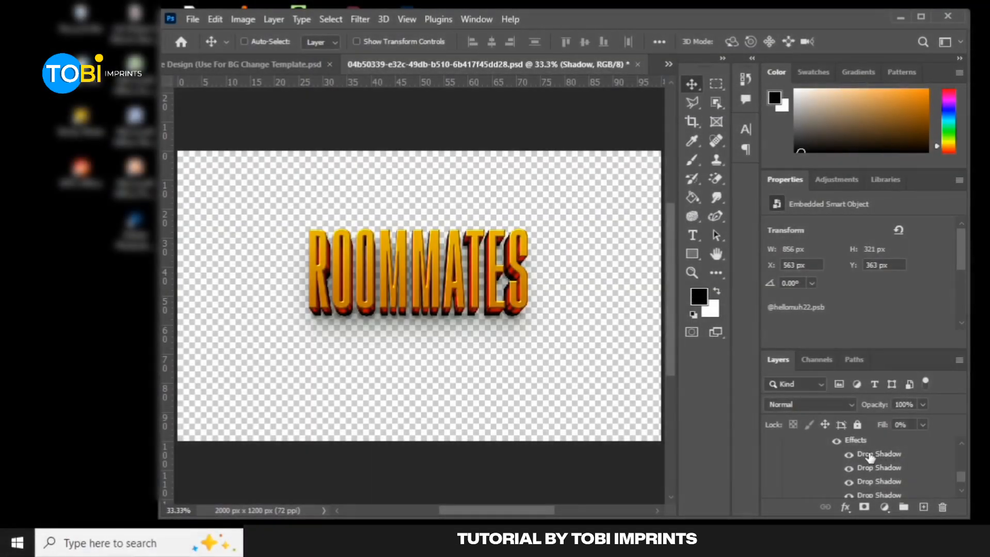
double_click(870, 457)
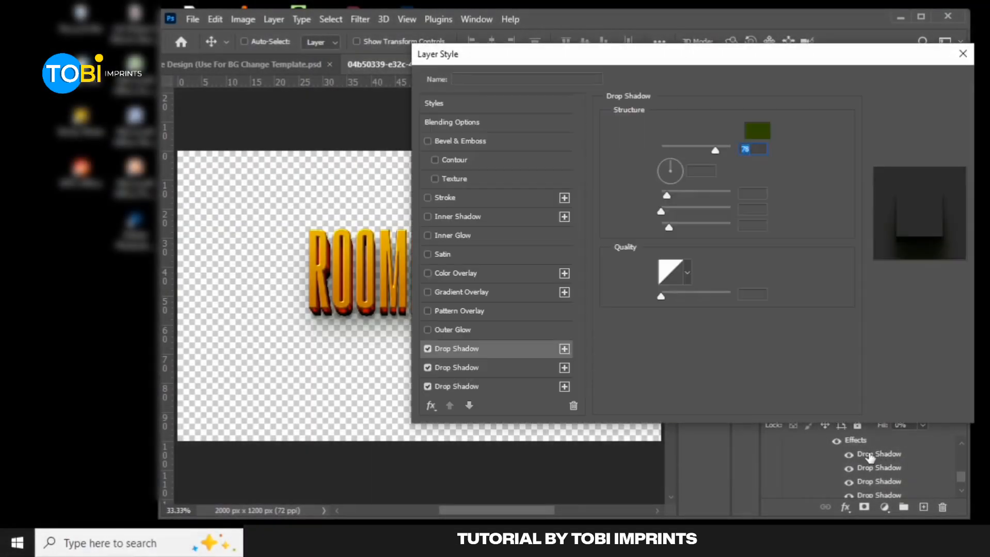
click(757, 133)
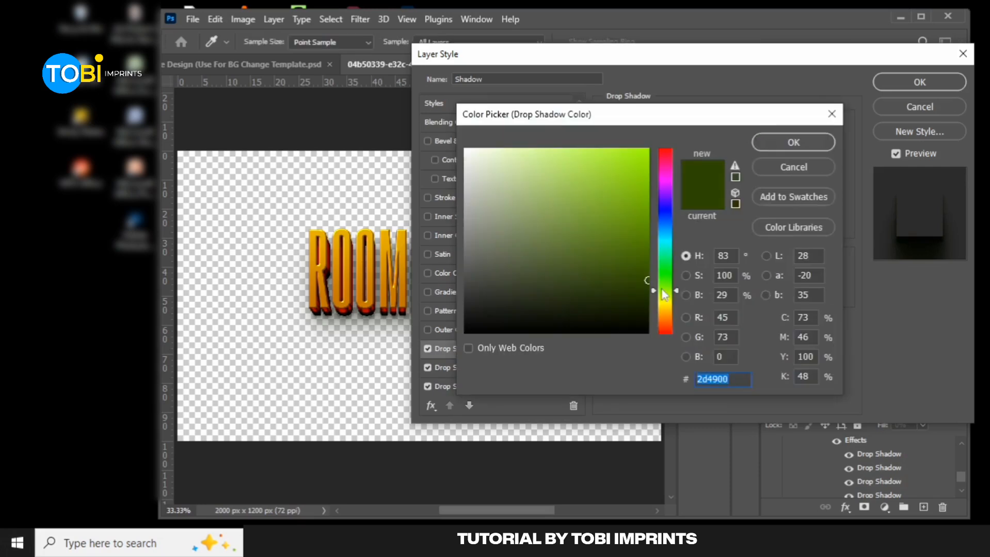
text(000000)
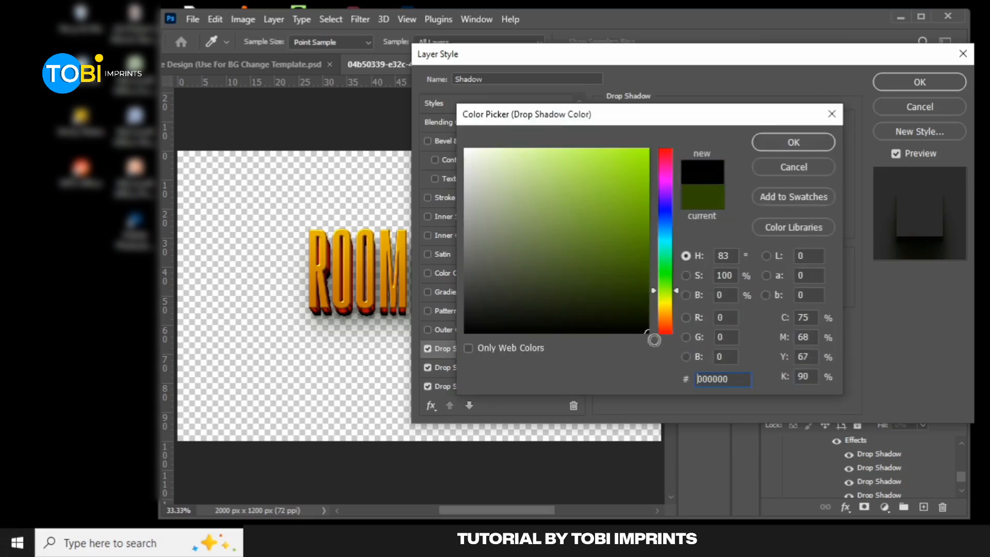
click(803, 141)
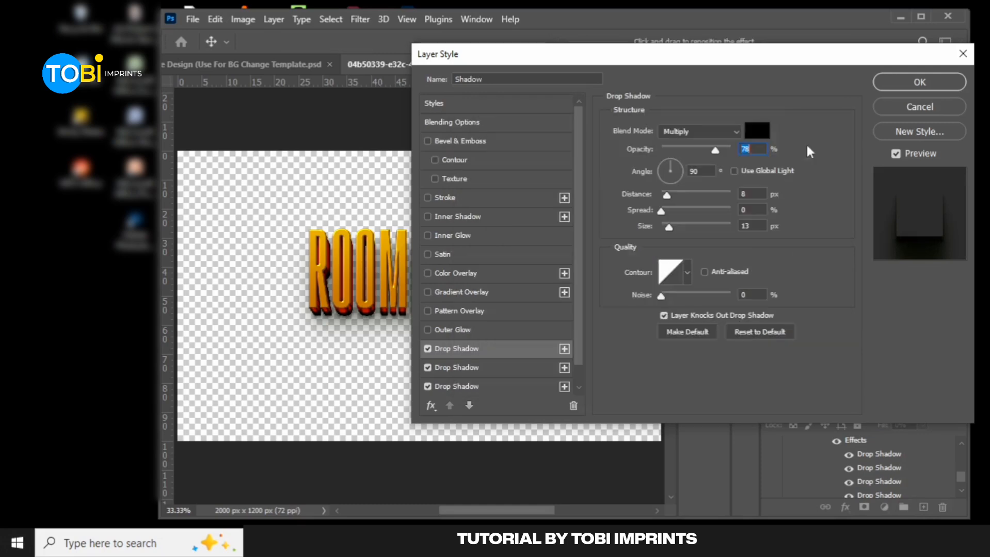
click(913, 84)
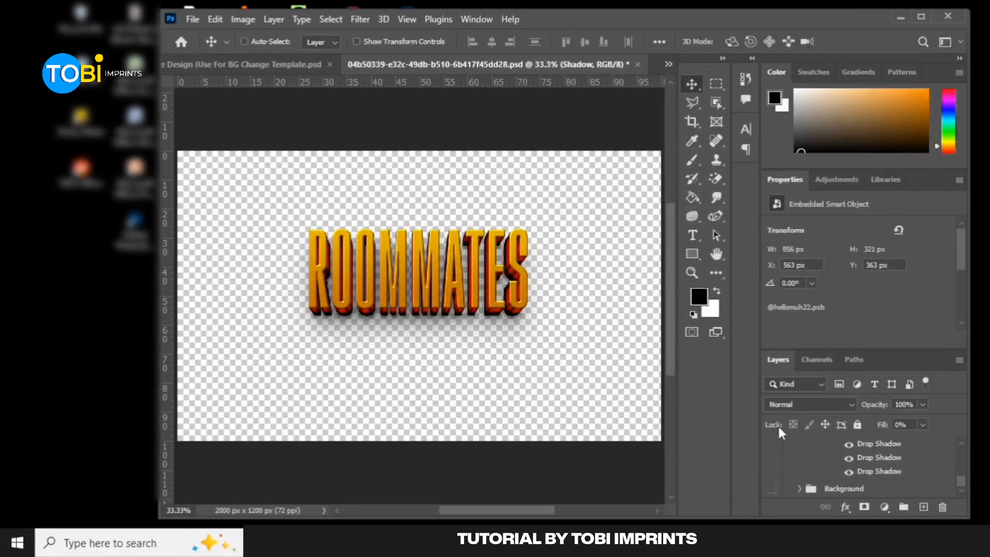
Try the title with the Shadow layer's effects turned off, review its Drop Shadow settings, and undo the effects change
drag(962, 482, 956, 474)
click(836, 459)
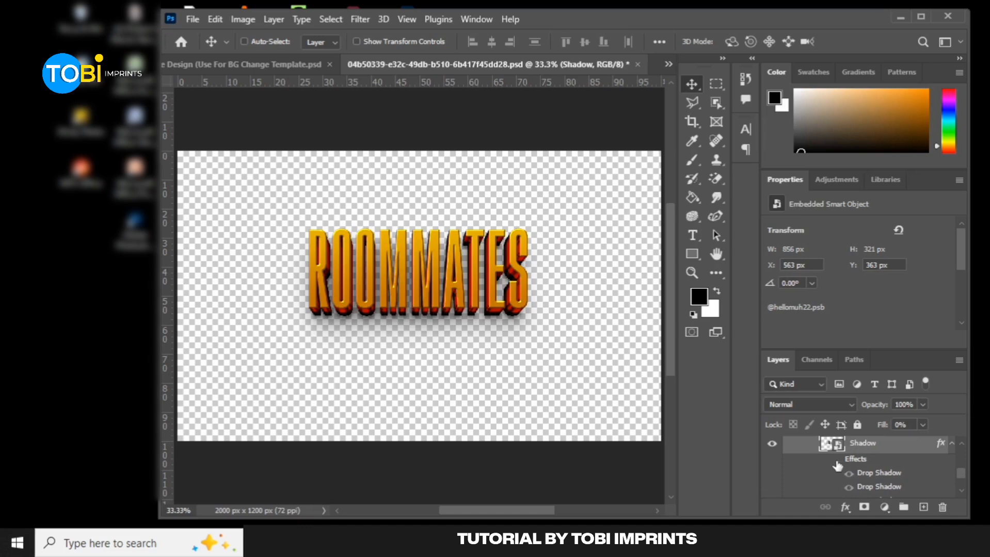
right_click(942, 444)
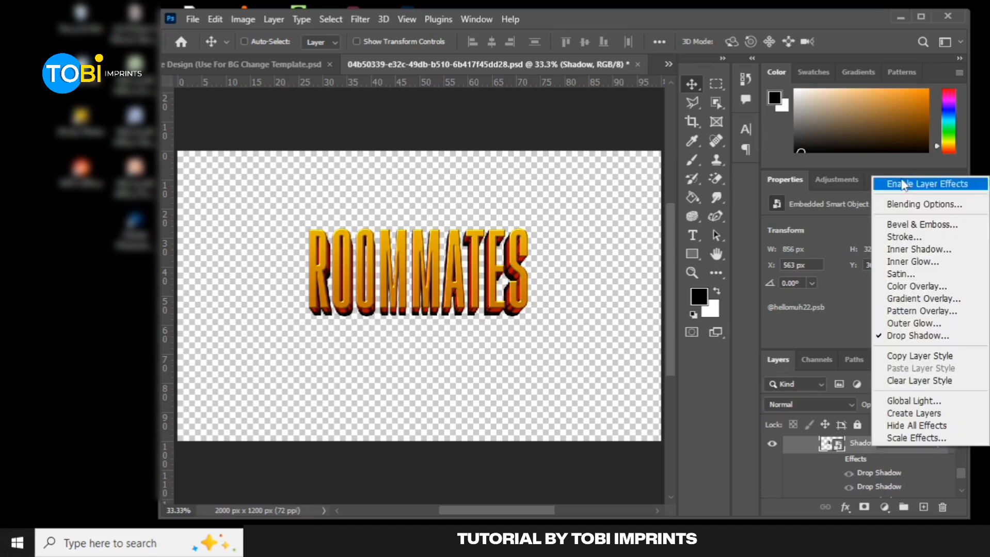
click(917, 335)
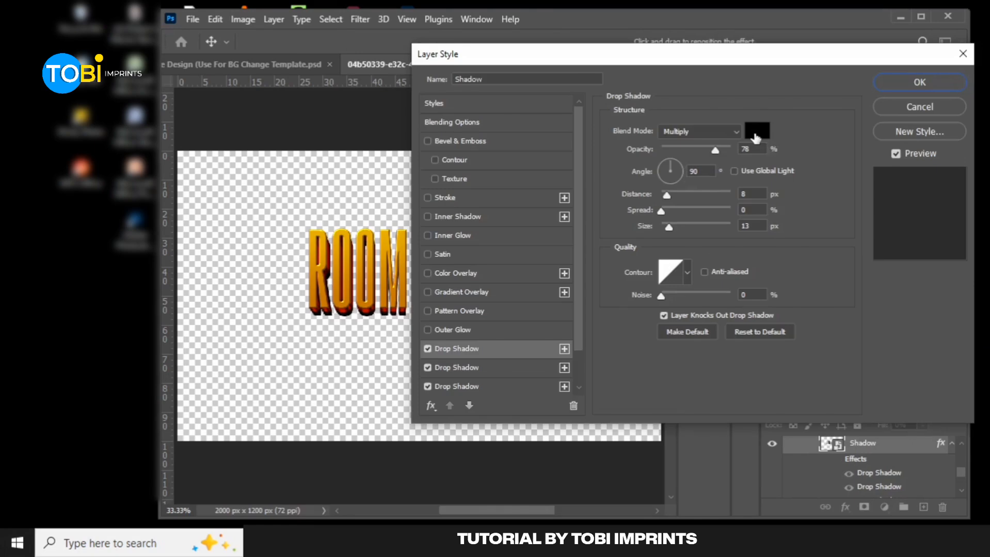
click(918, 79)
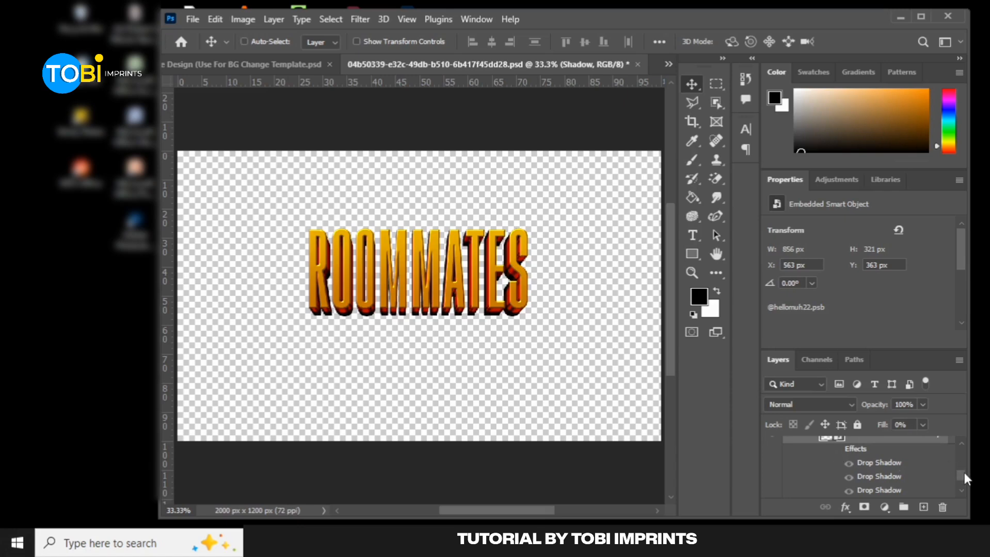
drag(964, 473, 966, 480)
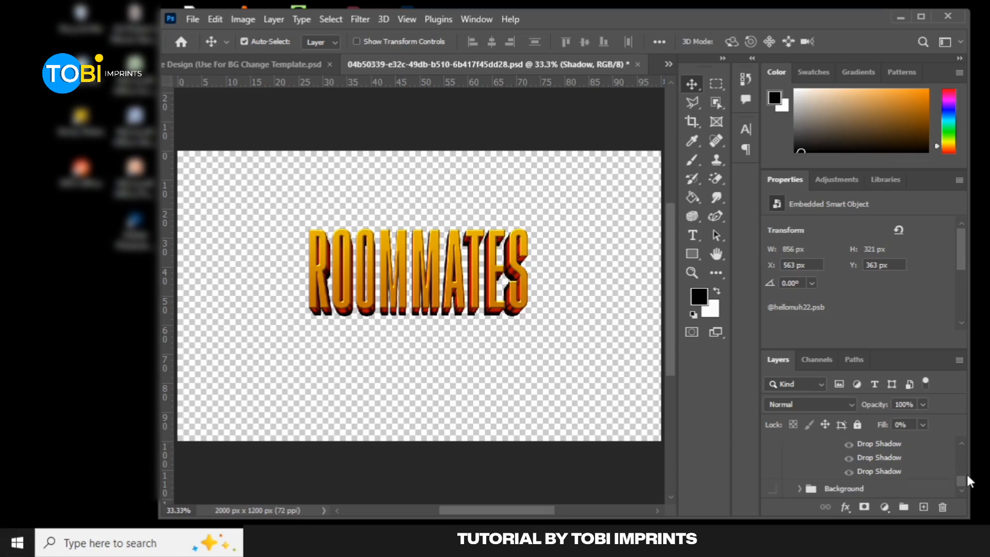
key(ctrl+z)
drag(964, 478, 960, 472)
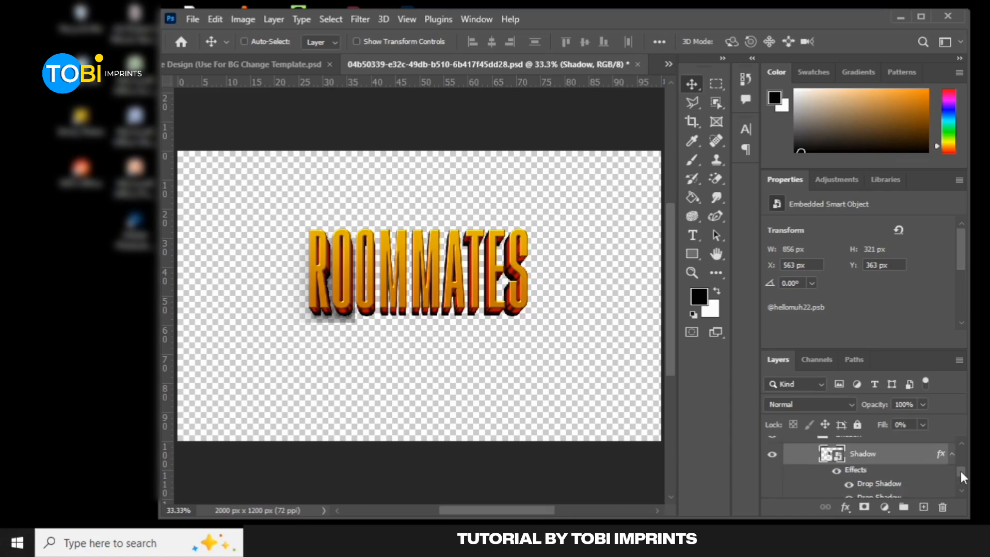
Collapse the Shadow layer's effects list, save the ROOMMATES smart object, and return to the flyer document
click(952, 444)
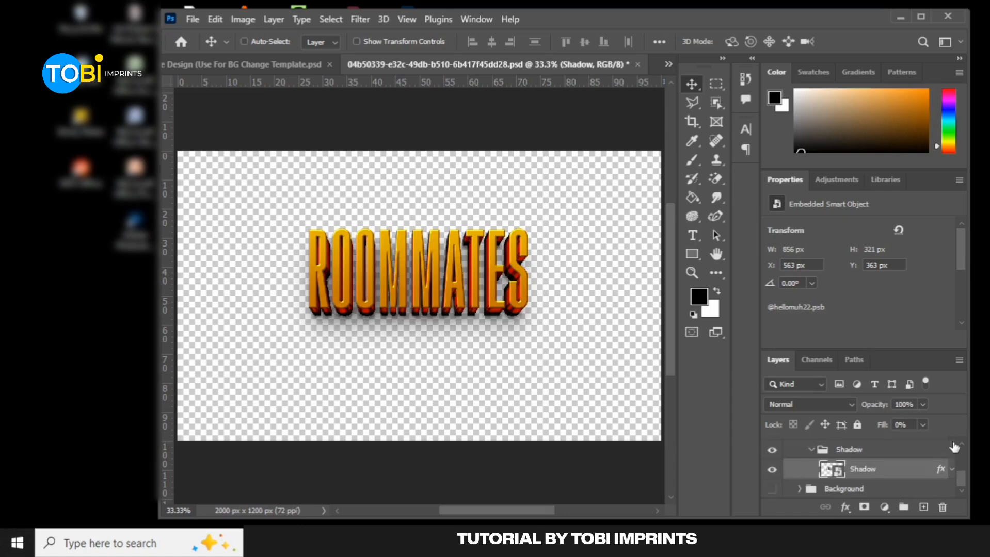
key(ctrl)
key(ctrl+s)
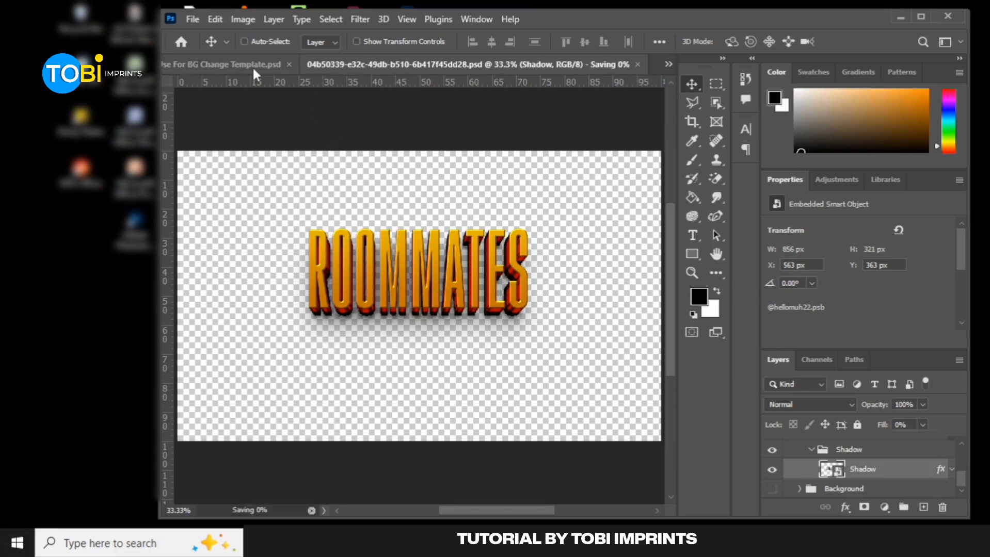
click(251, 65)
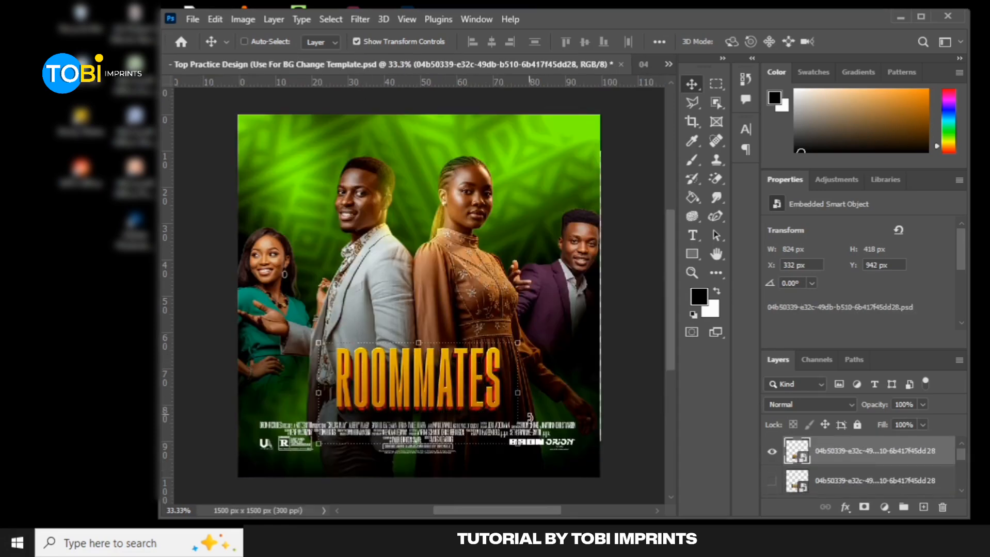
Scale the ROOMMATES title down to 15.64% and move it above the credits, centered at about X 812 px, Y 1141 px
key(ctrl+t)
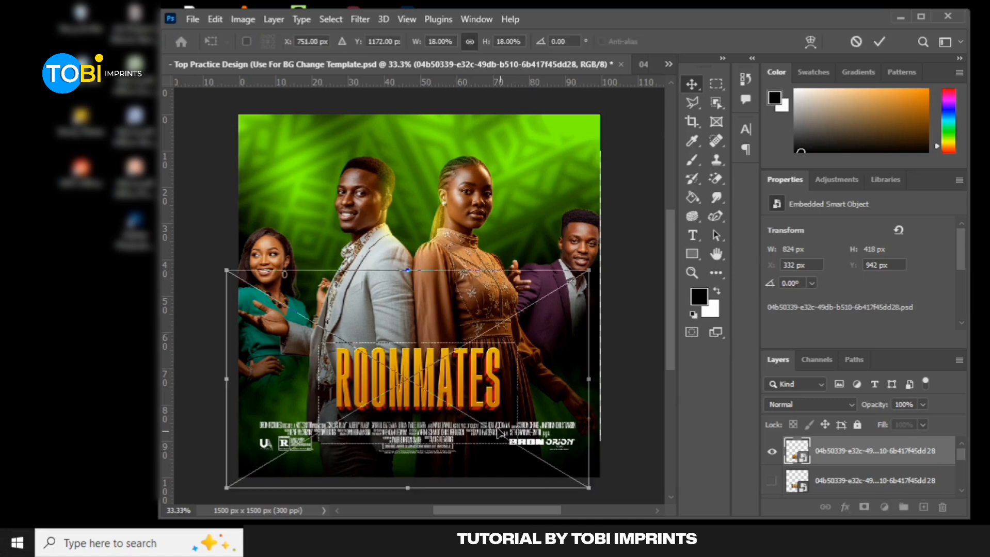
drag(578, 464, 596, 486)
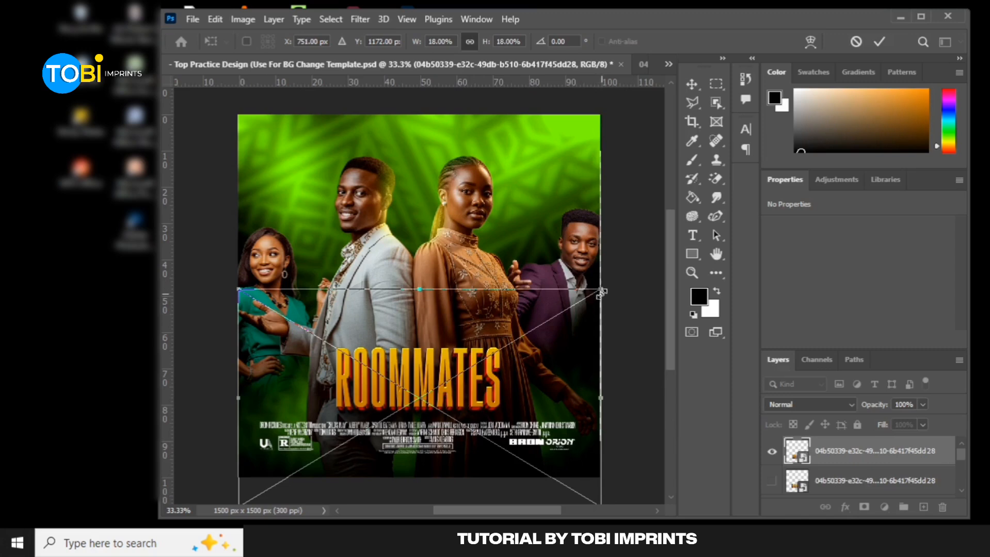
drag(599, 288, 554, 334)
drag(449, 369, 482, 351)
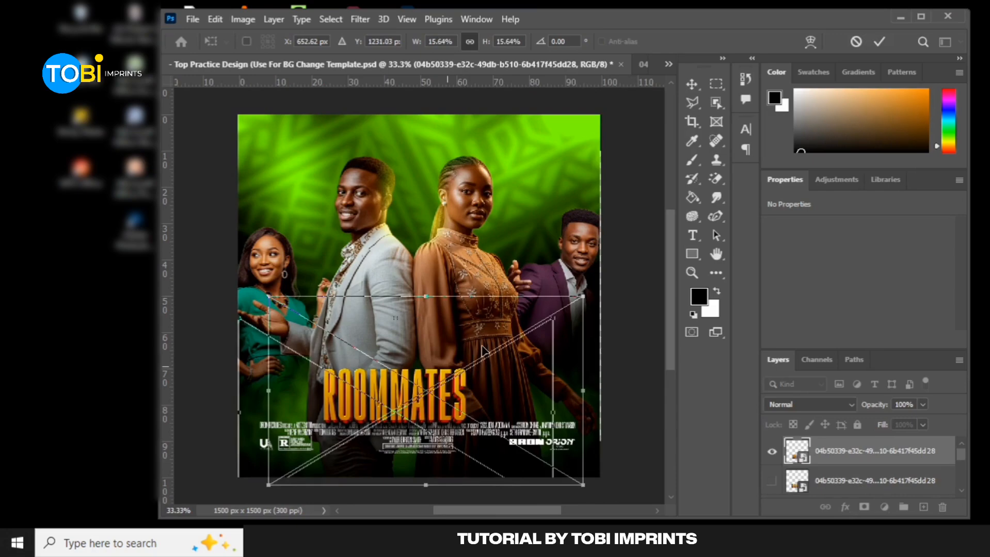
drag(580, 304, 588, 301)
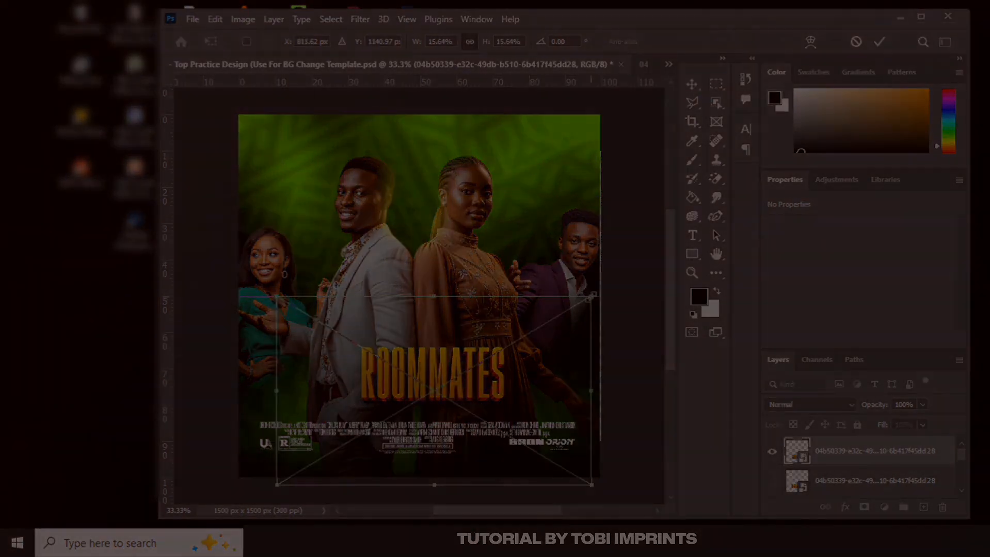